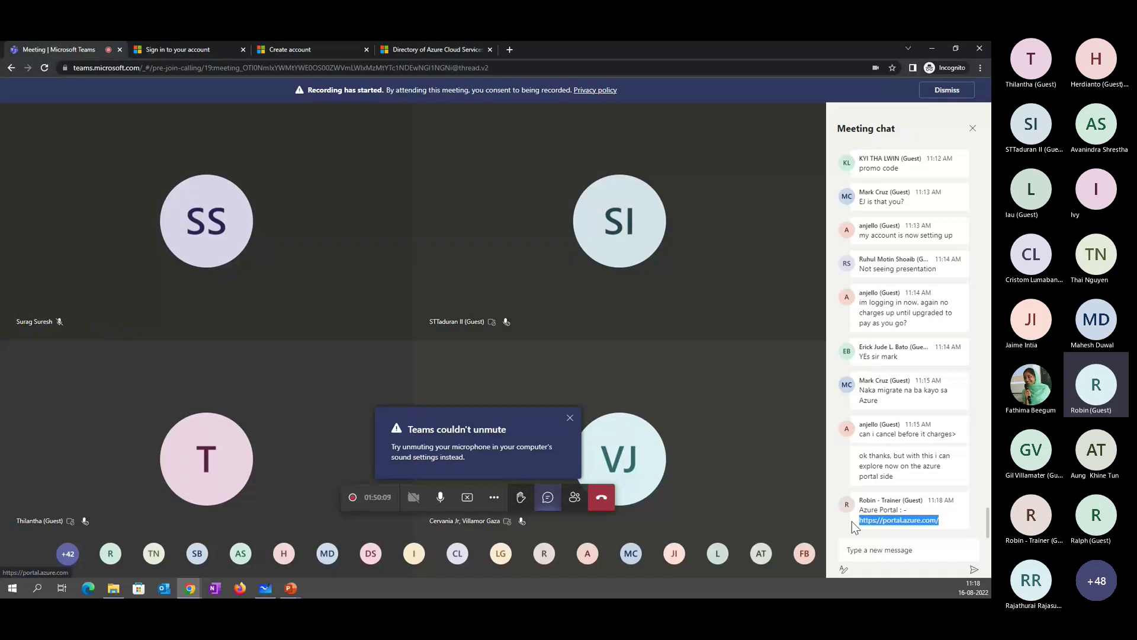
- Replace the Microsoft account sign-up page with portal.azure.com to reach the Azure sign-in page
{"action": "left_click", "coordinate": [326, 50]}
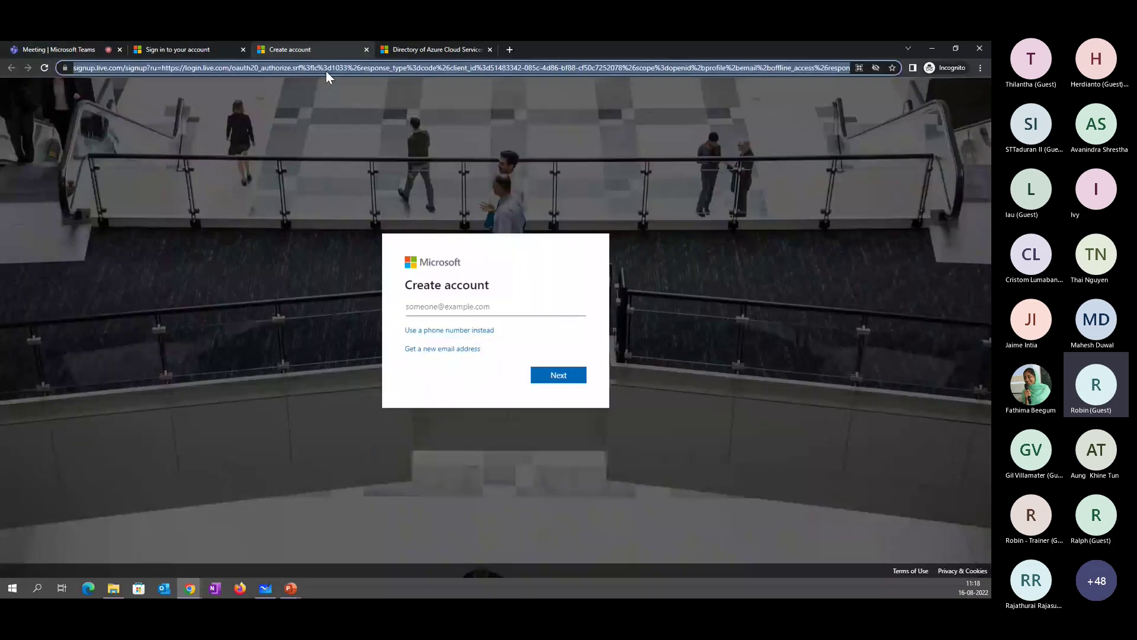
{"action": "type", "text": "portal.azure.com"}
{"action": "key", "text": "Return"}
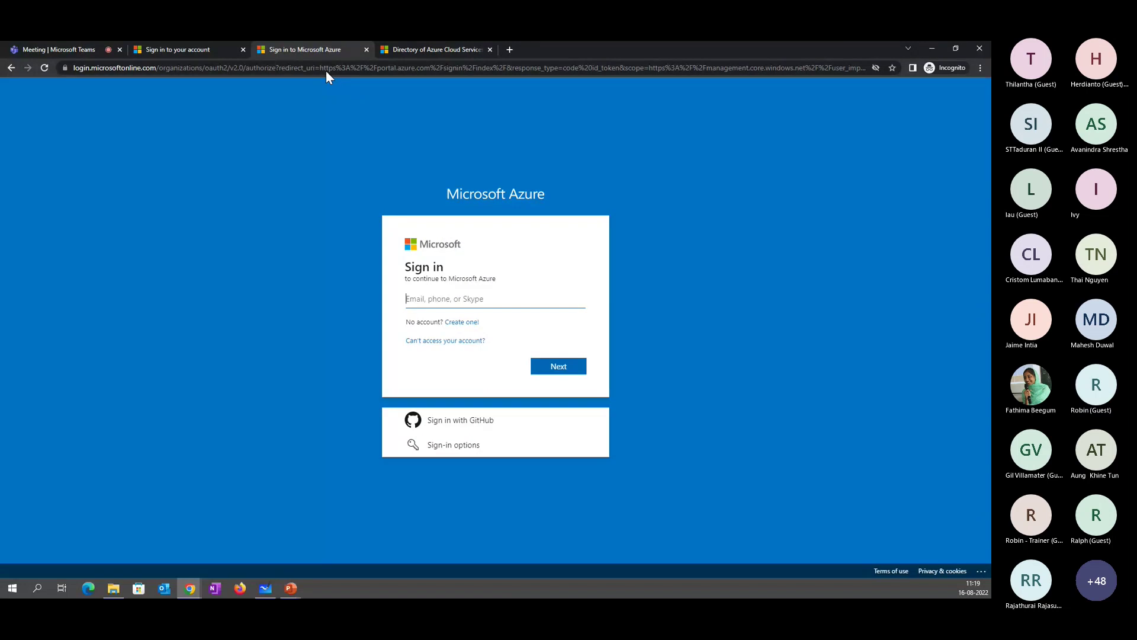
- Enter the account e-mail, fix its domain typo and resubmit, then close the sign-in tab
{"action": "key", "text": "Return"}
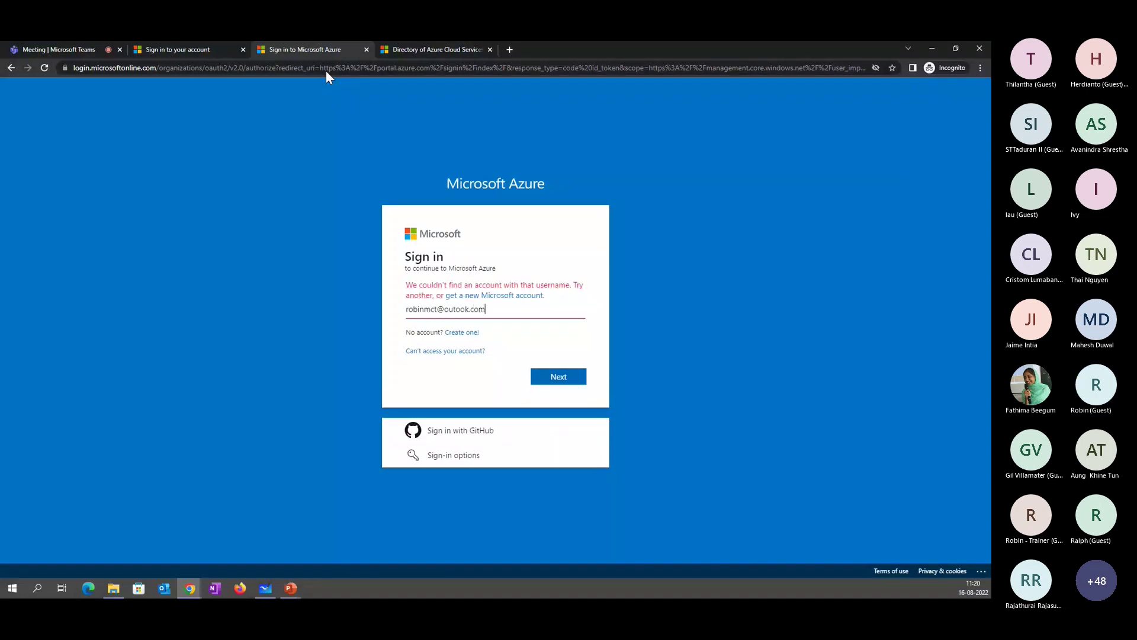
{"action": "key", "text": "BackSpace"}
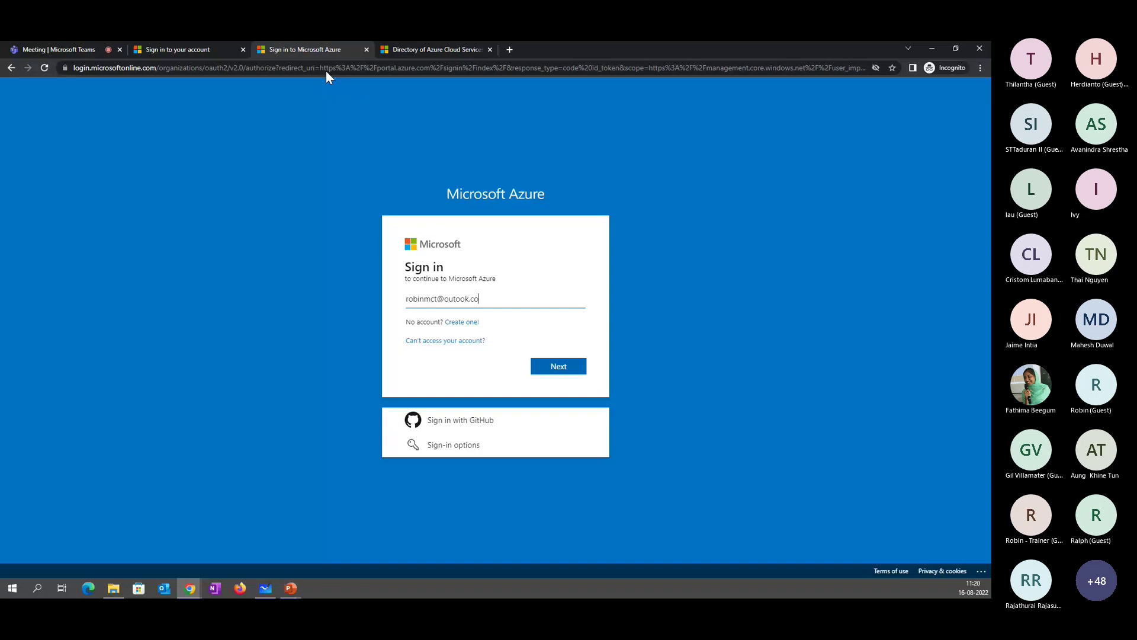
{"action": "key", "text": "BackSpace"}
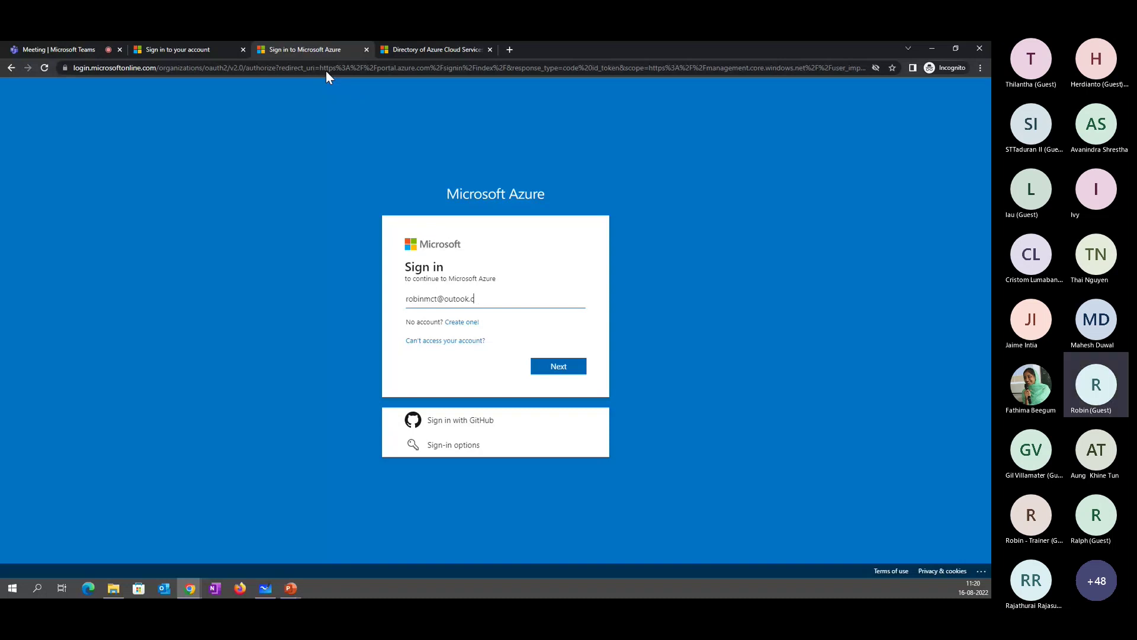
{"action": "type", "text": "om"}
{"action": "key", "text": "Return"}
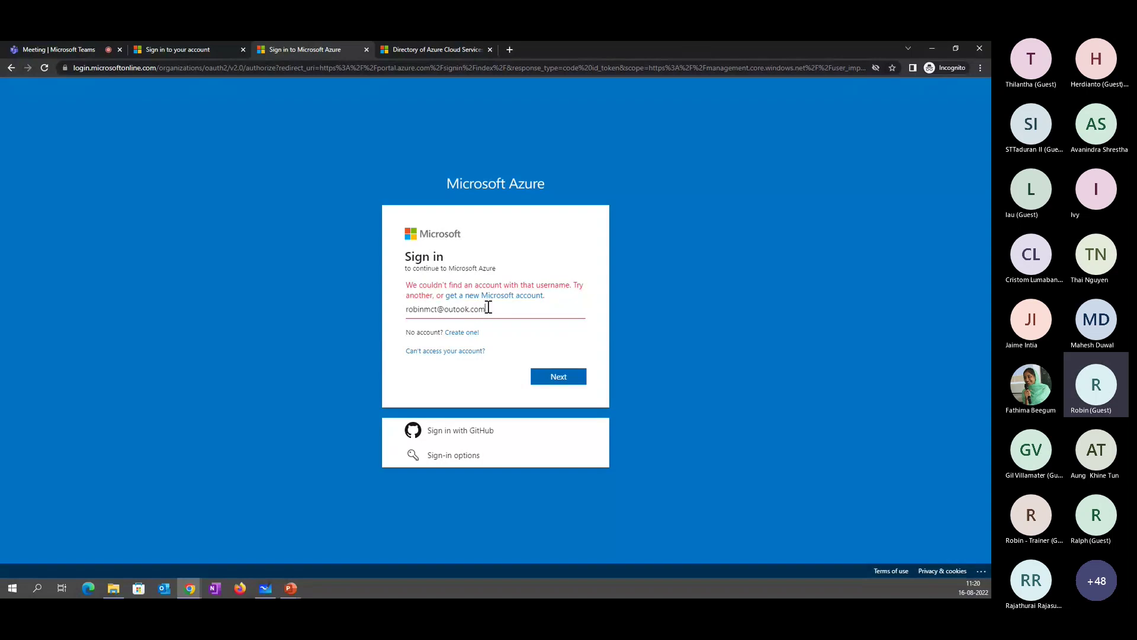
{"action": "key", "text": "ctrl+w"}
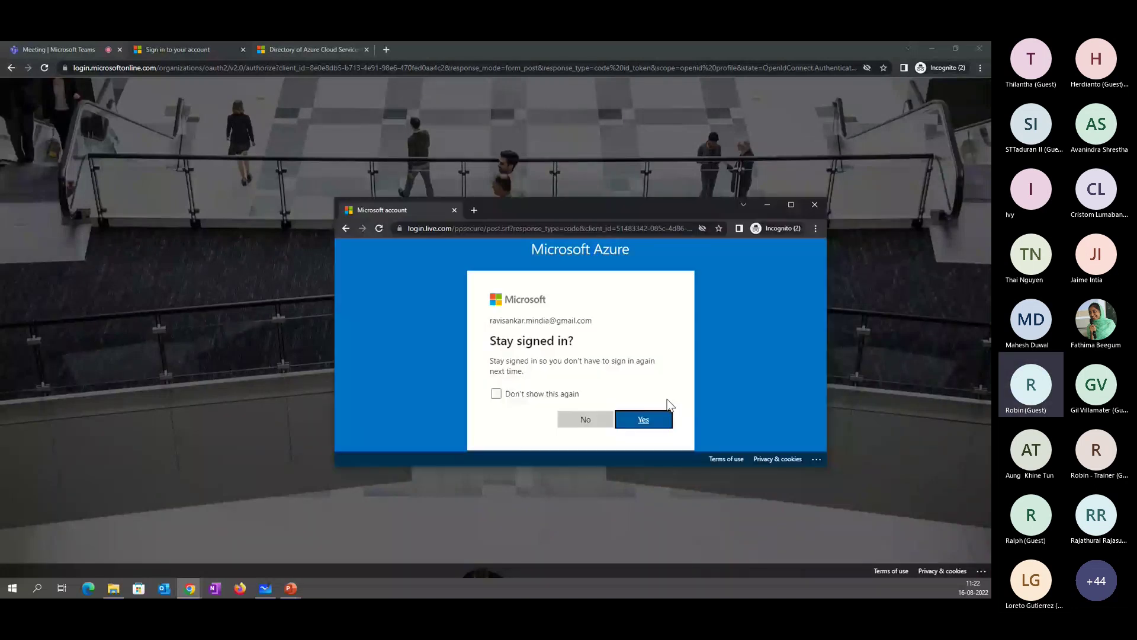
- Stay signed in to reach the Service Desk dashboard, then open a new Chrome window
{"action": "left_click", "coordinate": [646, 422]}
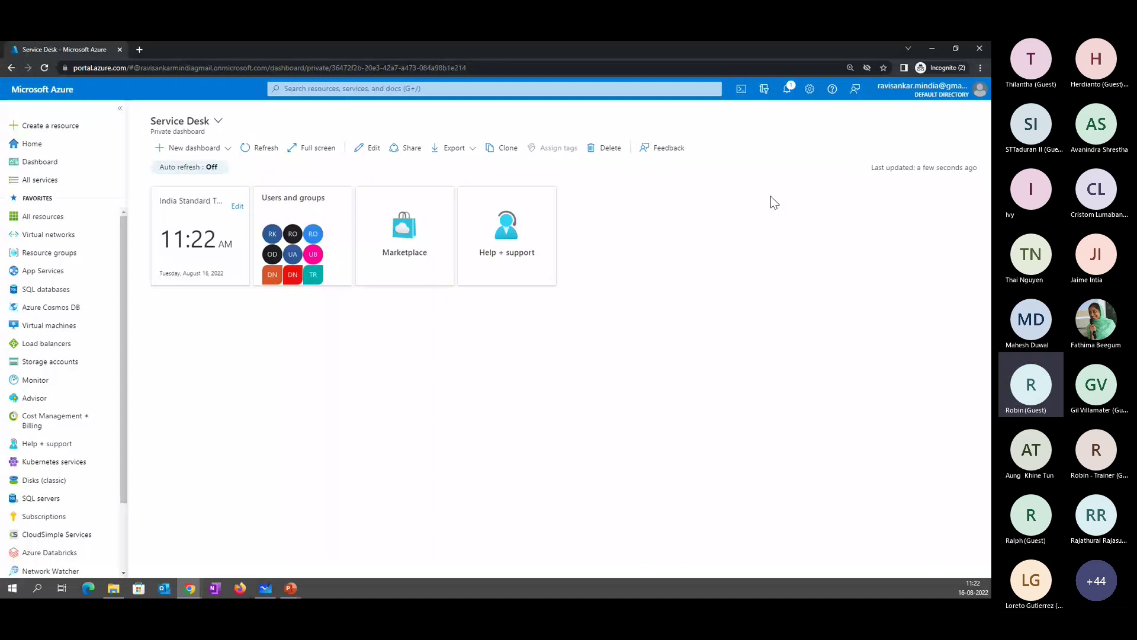
{"action": "key", "text": "ctrl+n"}
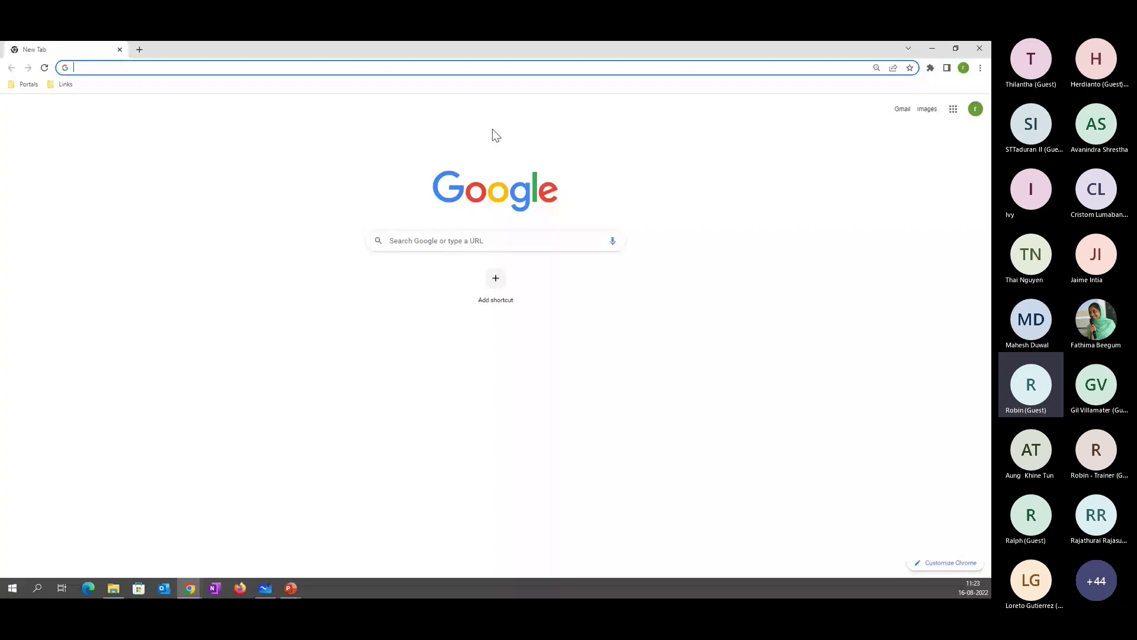
- Close the extra blank tab and return to the Azure Service Desk dashboard
{"action": "left_click", "coordinate": [981, 69]}
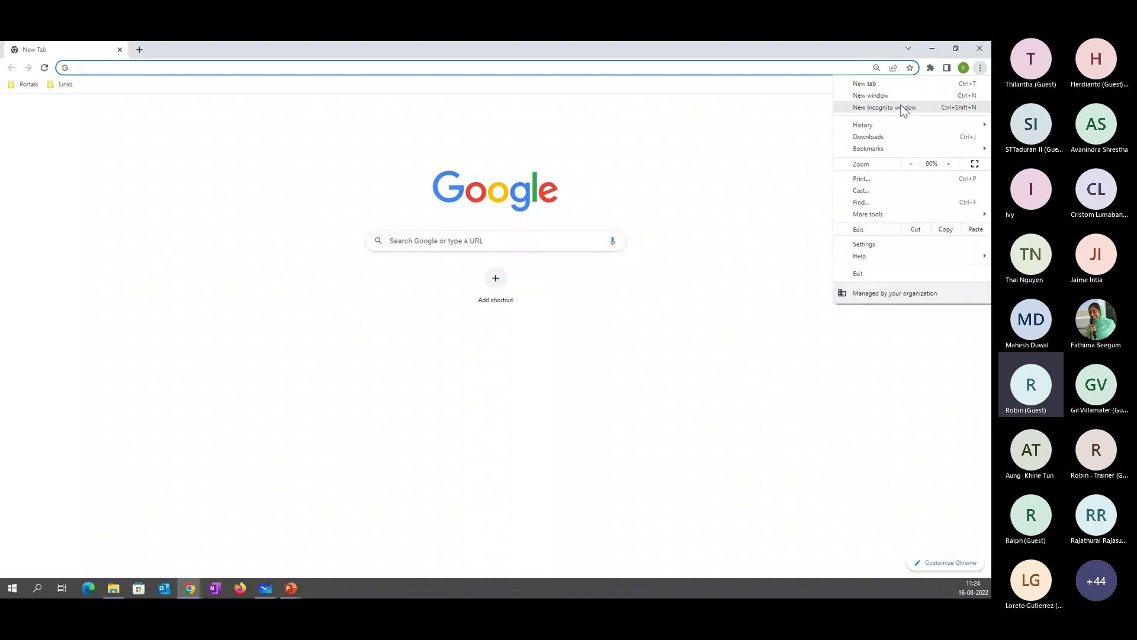
{"action": "left_click", "coordinate": [972, 50]}
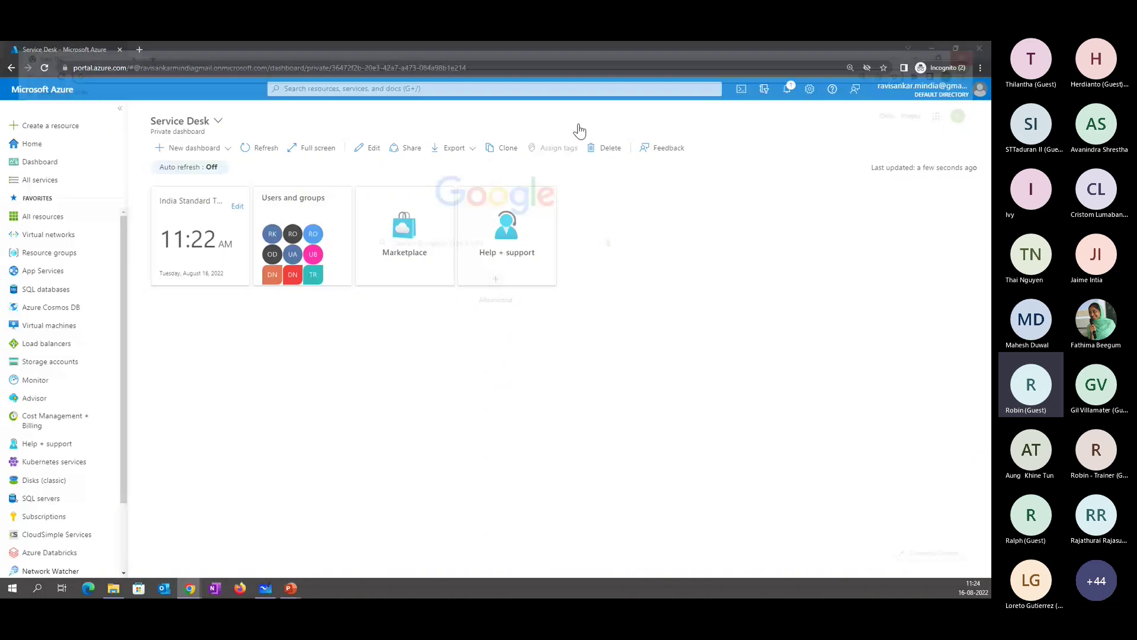
{"action": "key", "text": "ctrl+t"}
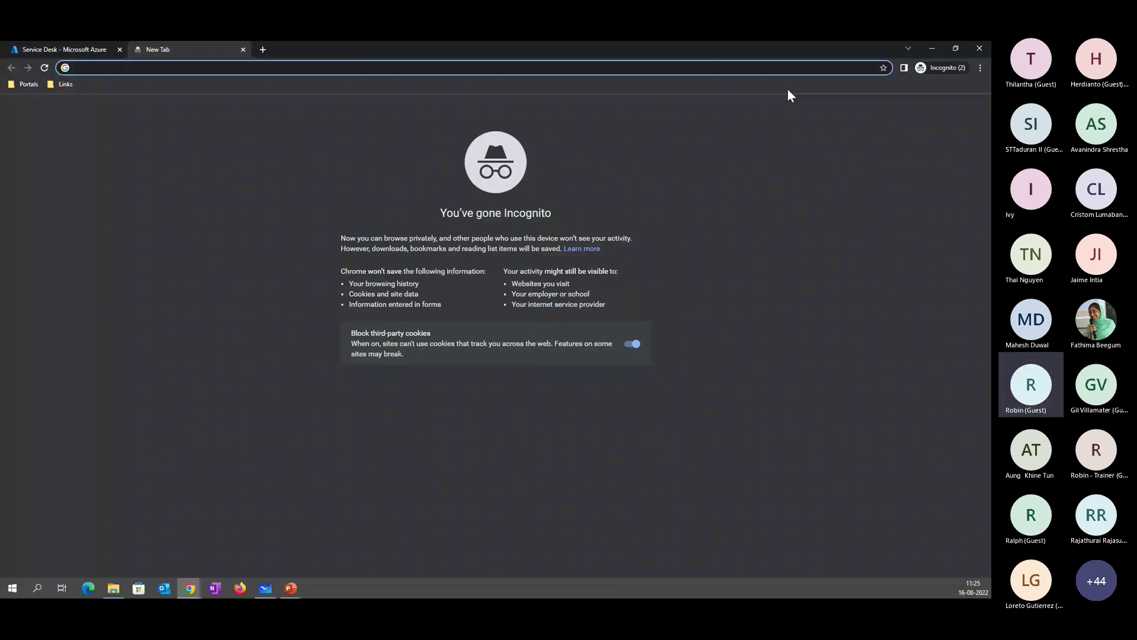
{"action": "key", "text": "ctrl+w"}
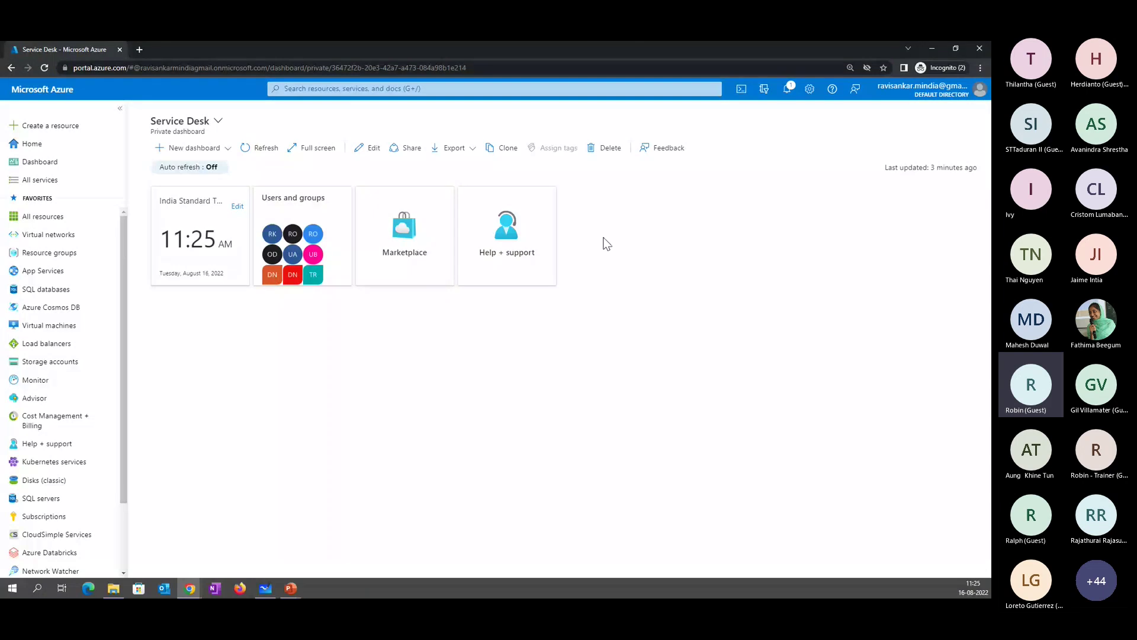
- Zoom the dashboard to 125% and view the signed-in account and directory details
{"action": "key", "text": "ctrl+plus"}
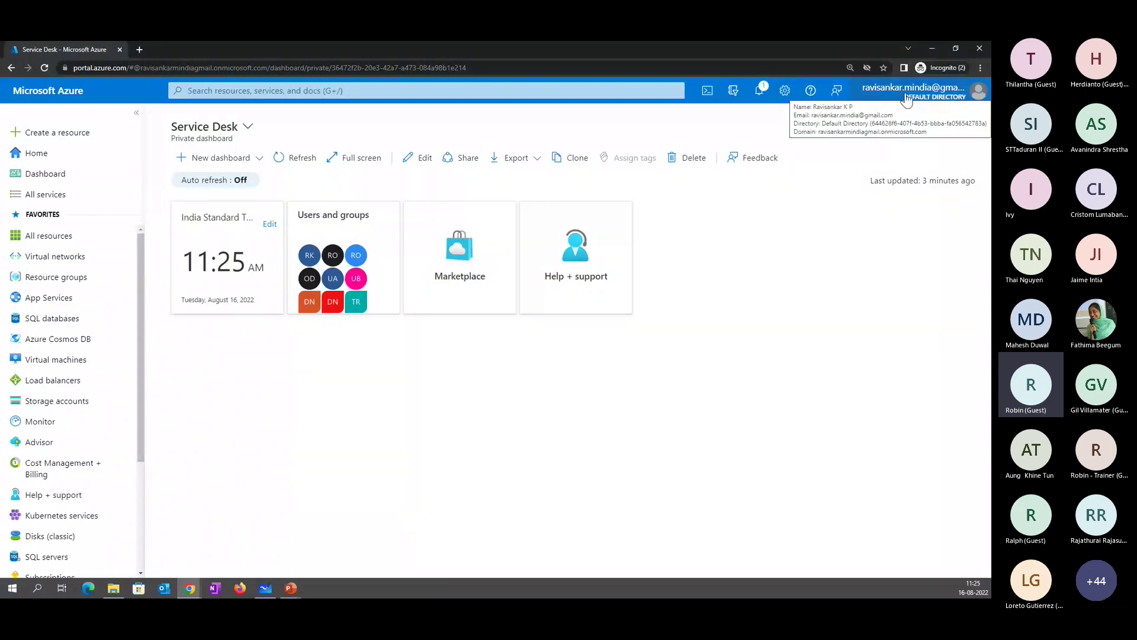
{"action": "left_click", "coordinate": [945, 96]}
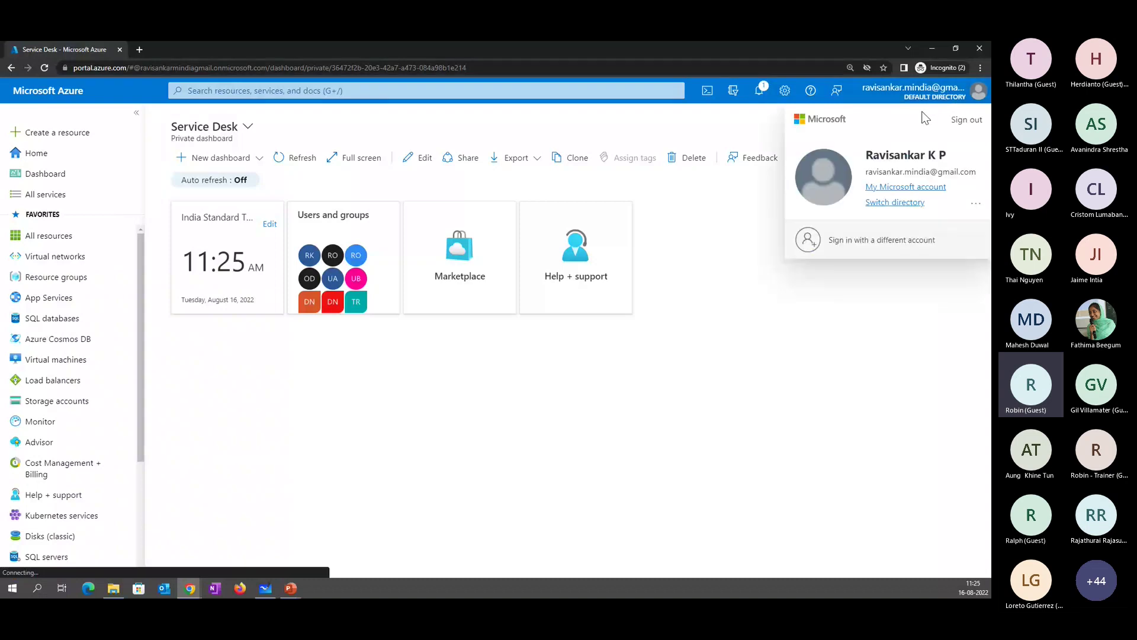
{"action": "left_click", "coordinate": [898, 291]}
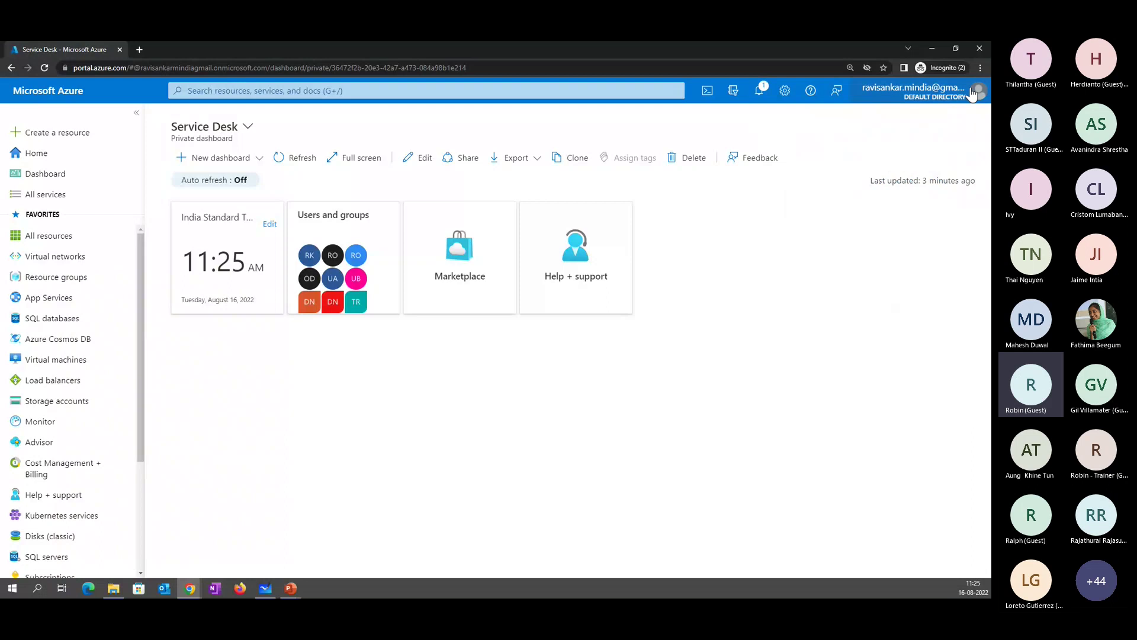
{"action": "mouse_move", "coordinate": [916, 101]}
- Search 'sub' and open Subscriptions, listing the active Training subscription
{"action": "left_click", "coordinate": [335, 92]}
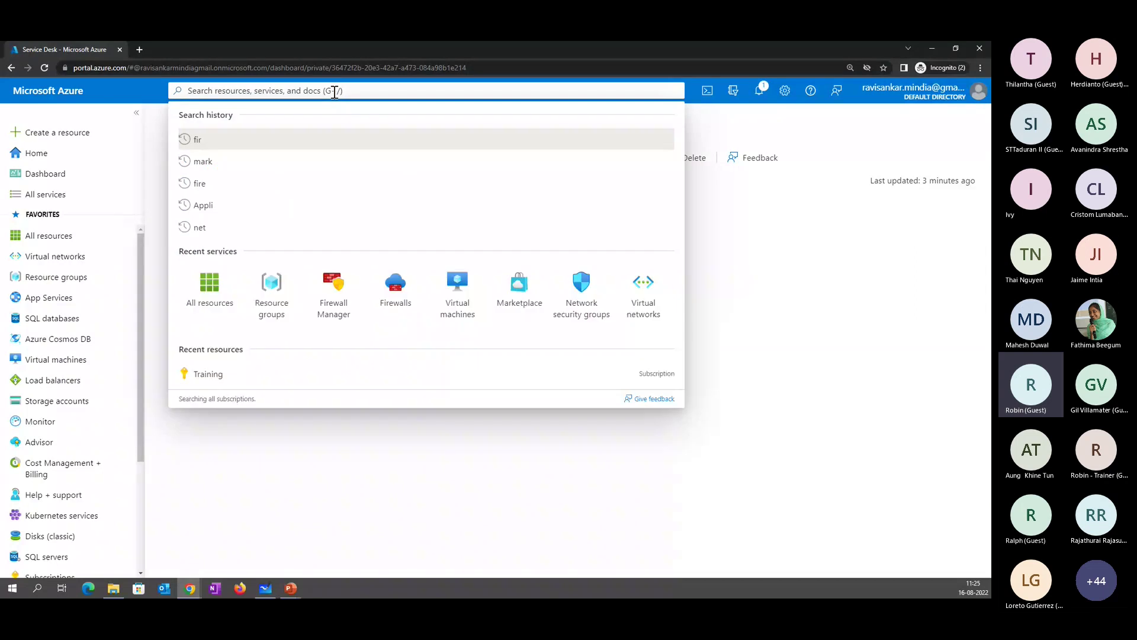
{"action": "type", "text": "s"}
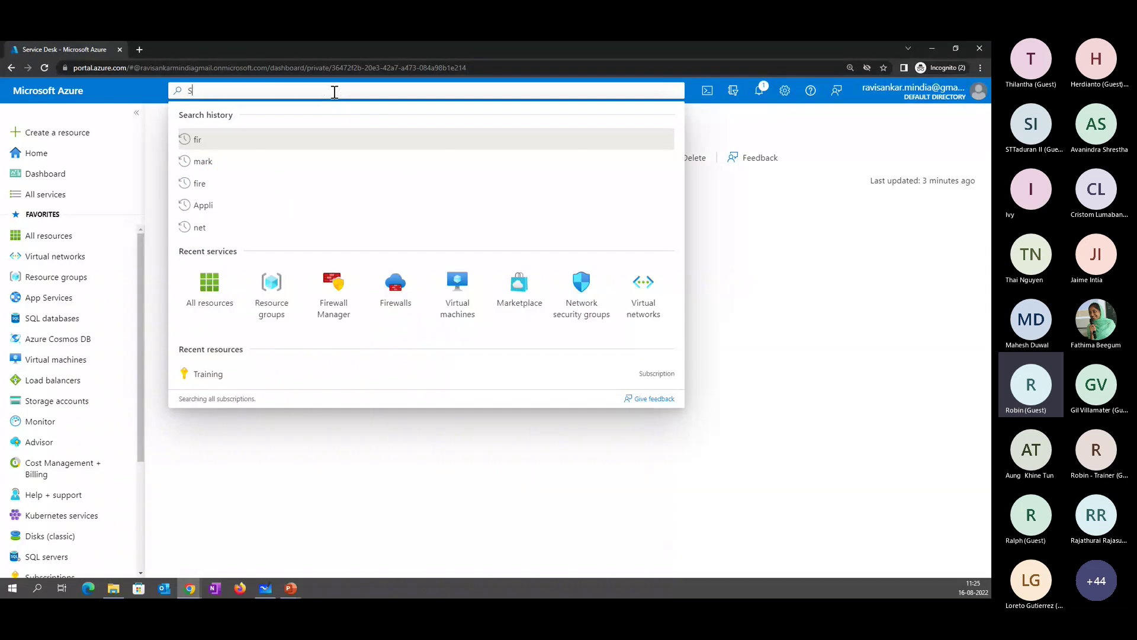
{"action": "type", "text": "ub"}
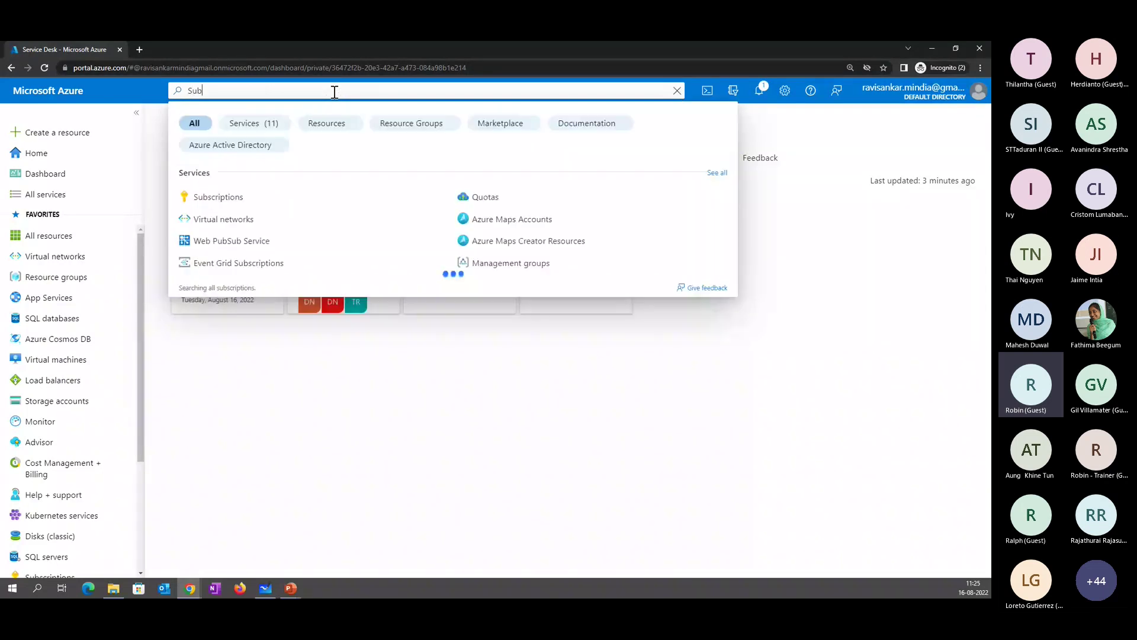
{"action": "left_click", "coordinate": [221, 198]}
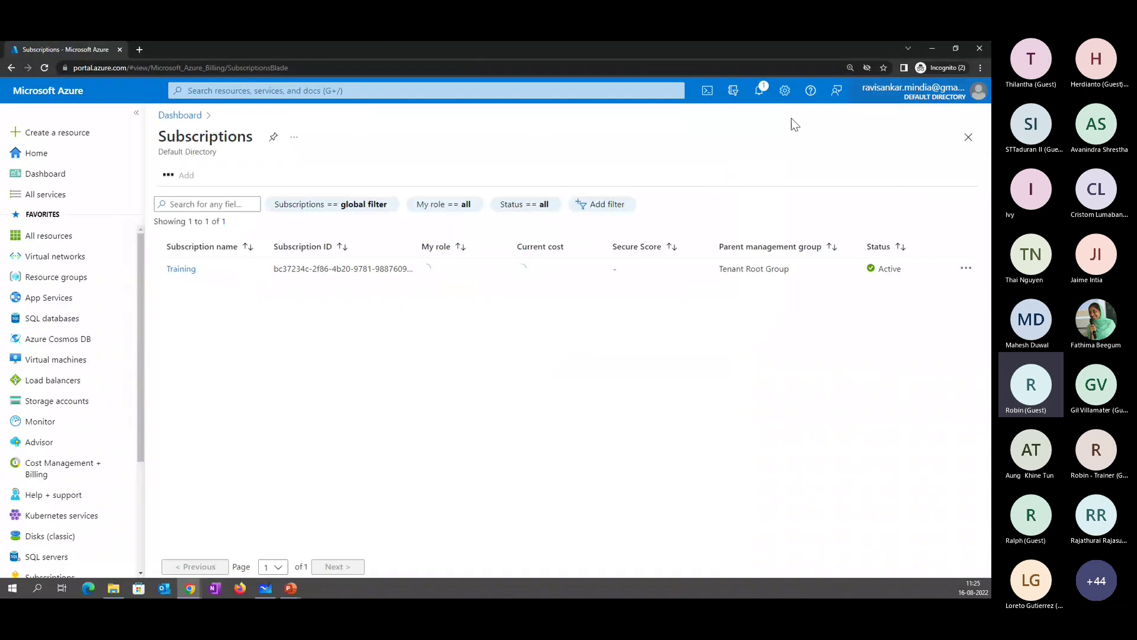
- Open the Training subscription from the Subscriptions list
{"action": "left_click", "coordinate": [191, 271]}
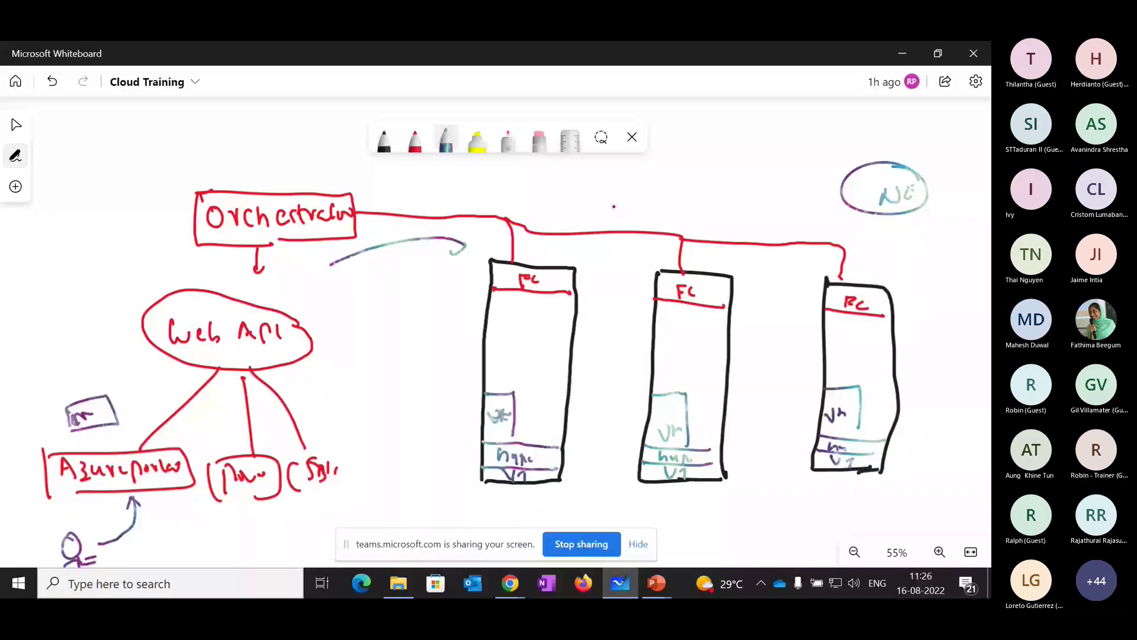
- Clear the entire architecture drawing from the Cloud Training board and confirm
{"action": "right_click", "coordinate": [602, 208]}
{"action": "left_click", "coordinate": [640, 325]}
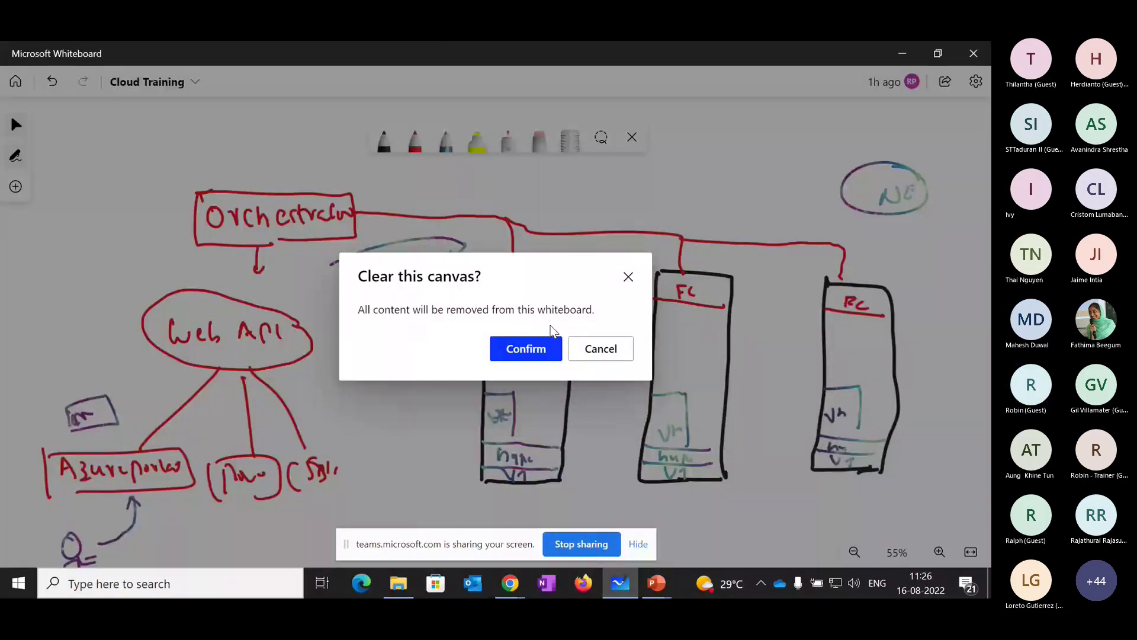
{"action": "left_click", "coordinate": [526, 349]}
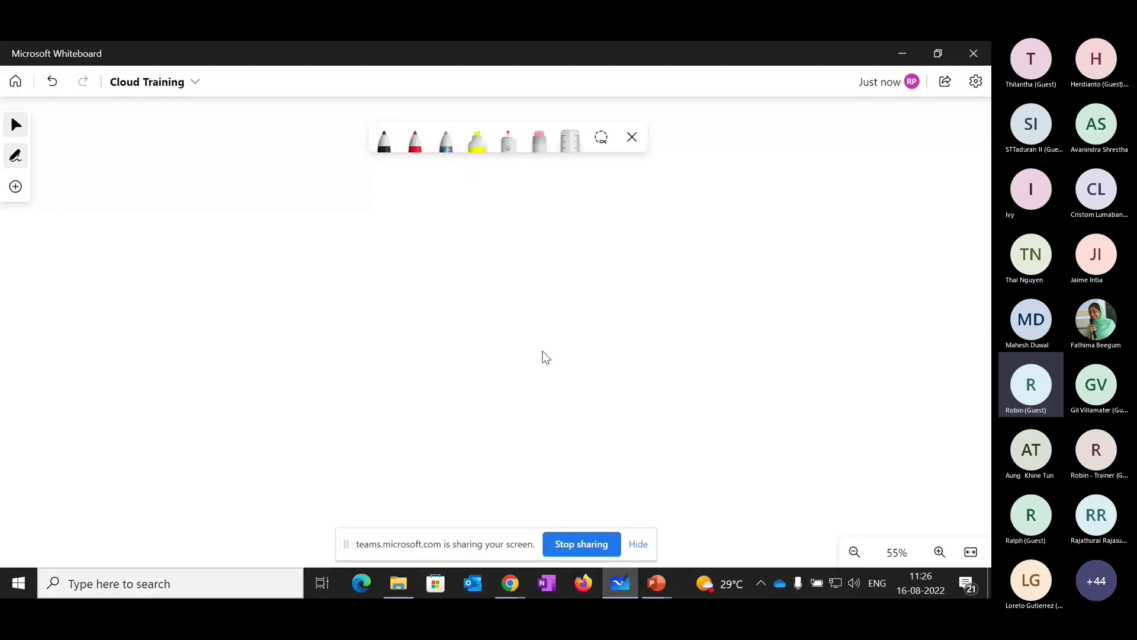
- With the black pen, handwrite HR and Finance at the top right of the board
{"action": "left_click", "coordinate": [384, 141]}
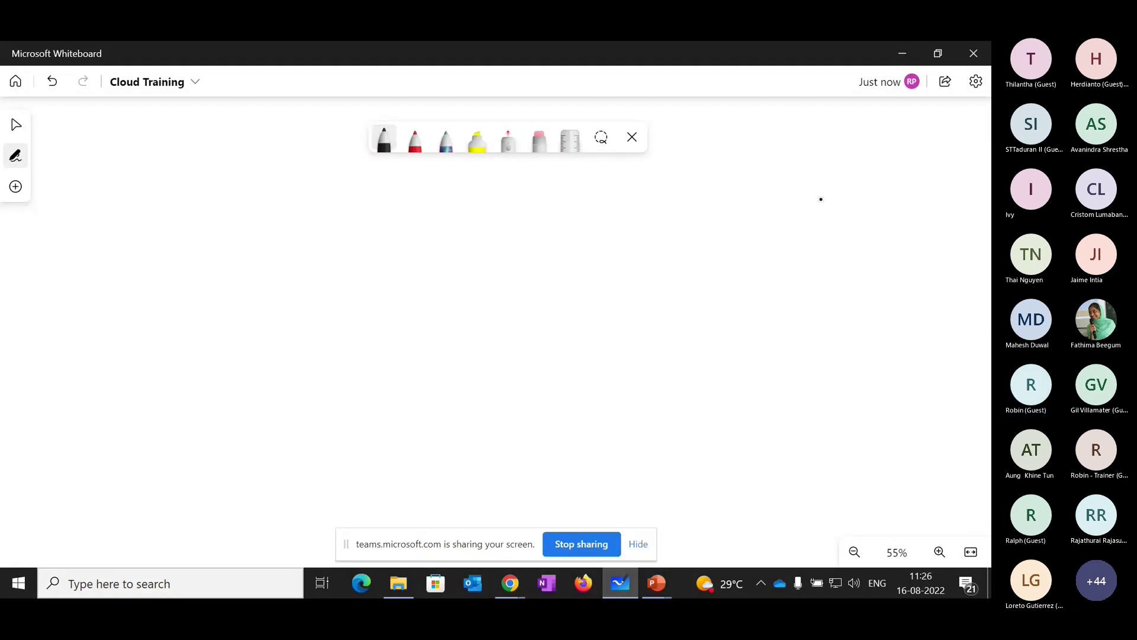
{"action": "mouse_move", "coordinate": [815, 151]}
{"action": "left_mouse_down"}
{"action": "mouse_move", "coordinate": [816, 171]}
{"action": "mouse_move", "coordinate": [827, 172]}
{"action": "left_mouse_up"}
{"action": "left_click_drag", "start_coordinate": [815, 161], "coordinate": [827, 160]}
{"action": "mouse_move", "coordinate": [831, 152]}
{"action": "left_mouse_down"}
{"action": "mouse_move", "coordinate": [832, 172]}
{"action": "mouse_move", "coordinate": [845, 171]}
{"action": "mouse_move", "coordinate": [816, 223]}
{"action": "left_mouse_up"}
{"action": "left_click_drag", "start_coordinate": [815, 203], "coordinate": [828, 202]}
{"action": "left_click_drag", "start_coordinate": [818, 214], "coordinate": [831, 224]}
{"action": "mouse_move", "coordinate": [838, 224]}
{"action": "left_mouse_down"}
{"action": "mouse_move", "coordinate": [845, 211]}
{"action": "mouse_move", "coordinate": [854, 224]}
{"action": "left_mouse_up"}
{"action": "left_click_drag", "start_coordinate": [859, 213], "coordinate": [891, 214]}
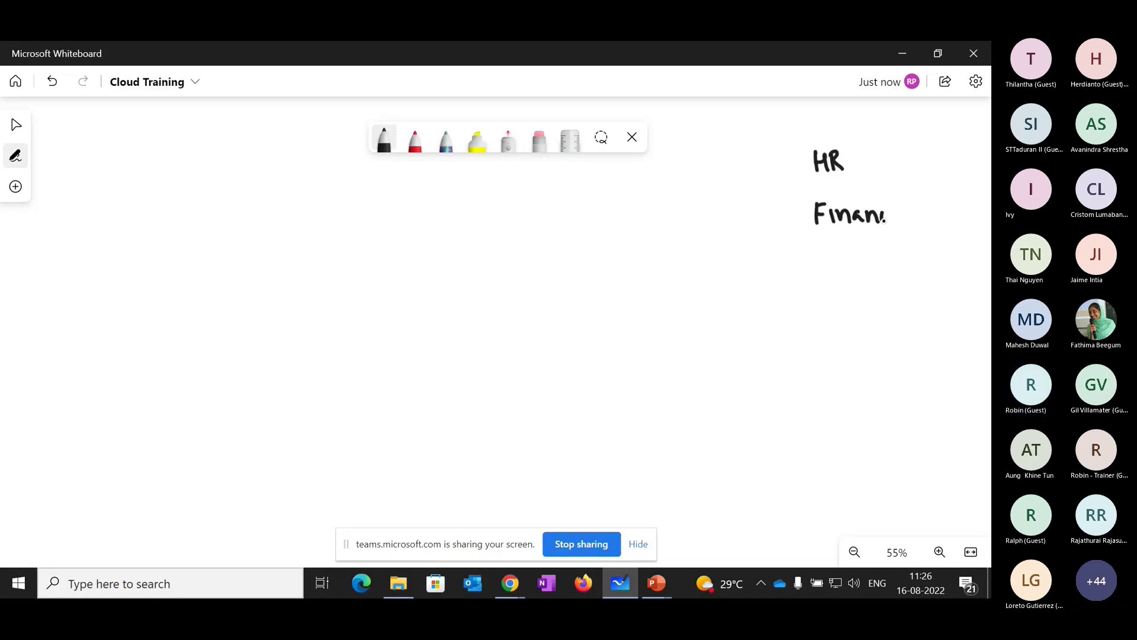
- Write IT and Marketing below them, then draw a circled X at the left
{"action": "left_click_drag", "start_coordinate": [827, 261], "coordinate": [828, 277]}
{"action": "mouse_move", "coordinate": [833, 262]}
{"action": "left_mouse_down"}
{"action": "mouse_move", "coordinate": [850, 260]}
{"action": "mouse_move", "coordinate": [833, 335]}
{"action": "left_mouse_up"}
{"action": "mouse_move", "coordinate": [833, 314]}
{"action": "left_mouse_down"}
{"action": "mouse_move", "coordinate": [848, 336]}
{"action": "mouse_move", "coordinate": [883, 336]}
{"action": "left_mouse_up"}
{"action": "left_click", "coordinate": [885, 335]}
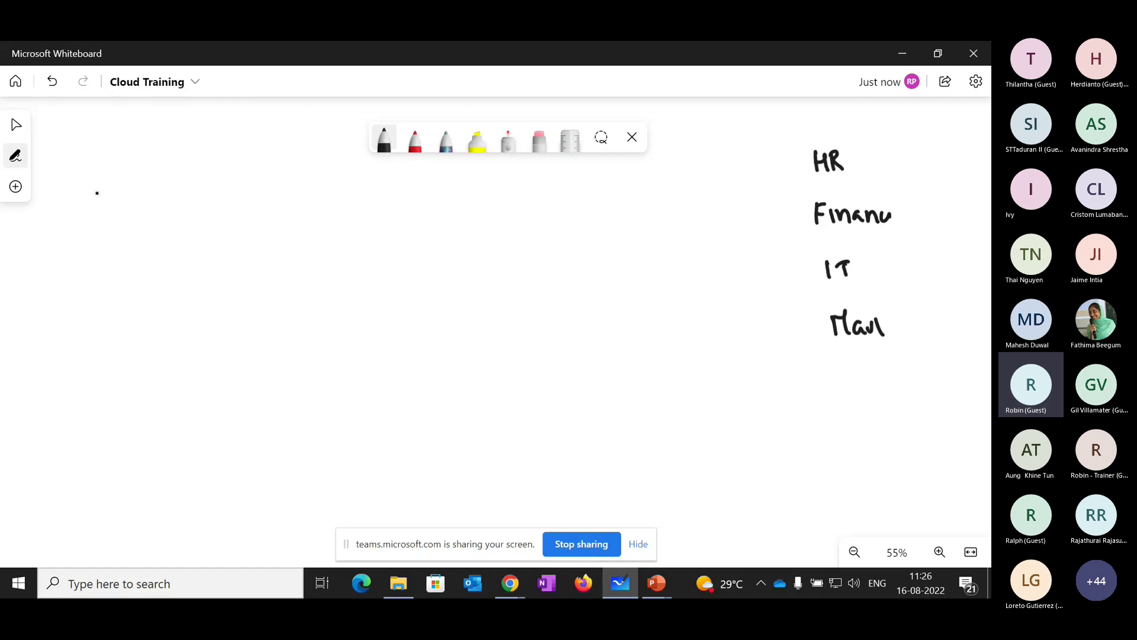
{"action": "left_click_drag", "start_coordinate": [84, 172], "coordinate": [88, 194]}
{"action": "mouse_move", "coordinate": [83, 166]}
{"action": "left_mouse_down"}
{"action": "mouse_move", "coordinate": [63, 190]}
{"action": "mouse_move", "coordinate": [95, 171]}
{"action": "left_mouse_up"}
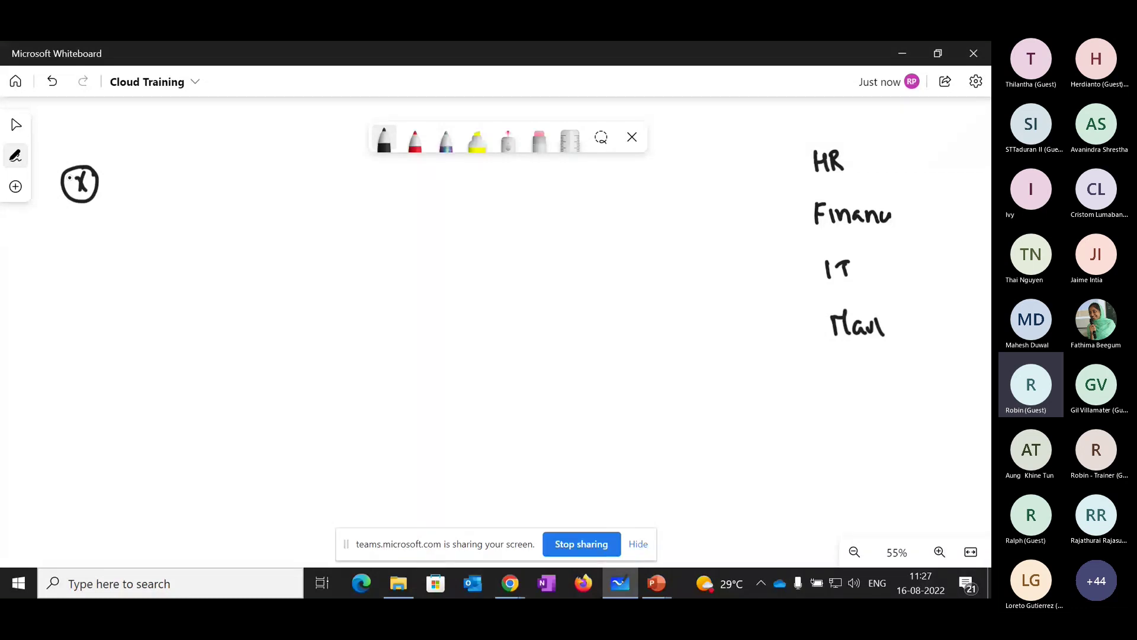
- Sketch three rows of D and O box shapes near the board centre, ending with DODD
{"action": "mouse_move", "coordinate": [547, 186]}
{"action": "left_mouse_down"}
{"action": "mouse_move", "coordinate": [569, 201]}
{"action": "mouse_move", "coordinate": [733, 179]}
{"action": "left_mouse_up"}
{"action": "mouse_move", "coordinate": [534, 258]}
{"action": "left_mouse_down"}
{"action": "mouse_move", "coordinate": [551, 245]}
{"action": "mouse_move", "coordinate": [535, 260]}
{"action": "left_mouse_up"}
{"action": "left_click_drag", "start_coordinate": [572, 237], "coordinate": [569, 256]}
{"action": "left_click_drag", "start_coordinate": [541, 279], "coordinate": [536, 296]}
{"action": "left_click_drag", "start_coordinate": [570, 279], "coordinate": [563, 293]}
{"action": "left_click", "coordinate": [536, 356]}
{"action": "left_click_drag", "start_coordinate": [536, 339], "coordinate": [540, 363]}
{"action": "left_click_drag", "start_coordinate": [563, 341], "coordinate": [561, 356]}
{"action": "left_click_drag", "start_coordinate": [575, 340], "coordinate": [579, 358]}
{"action": "left_click_drag", "start_coordinate": [595, 339], "coordinate": [599, 359]}
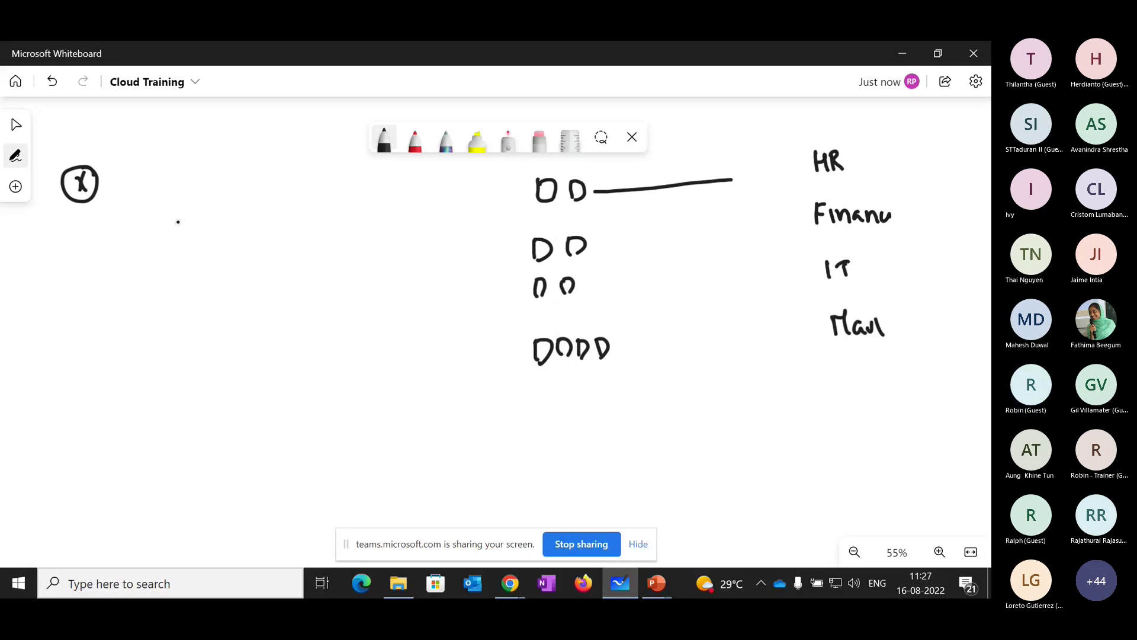
- Connect the circled X to the bracketed shape groups and draw a trunk with two Sub branches
{"action": "left_click_drag", "start_coordinate": [99, 186], "coordinate": [452, 227]}
{"action": "mouse_move", "coordinate": [510, 178]}
{"action": "left_mouse_down"}
{"action": "mouse_move", "coordinate": [493, 315]}
{"action": "mouse_move", "coordinate": [529, 373]}
{"action": "left_mouse_up"}
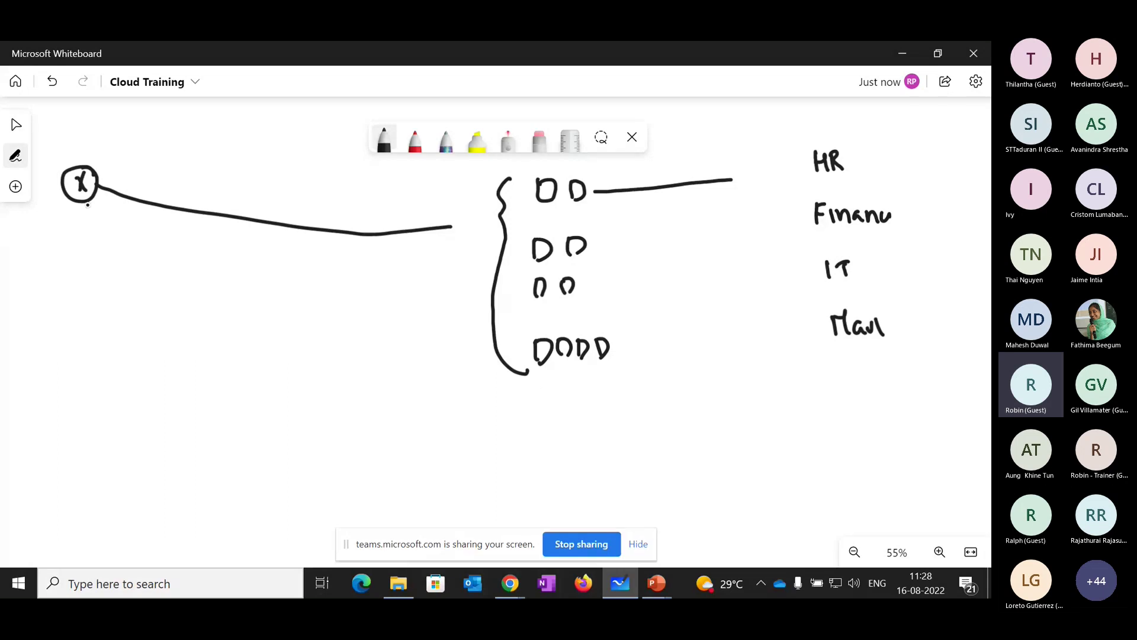
{"action": "left_click_drag", "start_coordinate": [88, 205], "coordinate": [89, 310]}
{"action": "left_click_drag", "start_coordinate": [89, 269], "coordinate": [139, 276]}
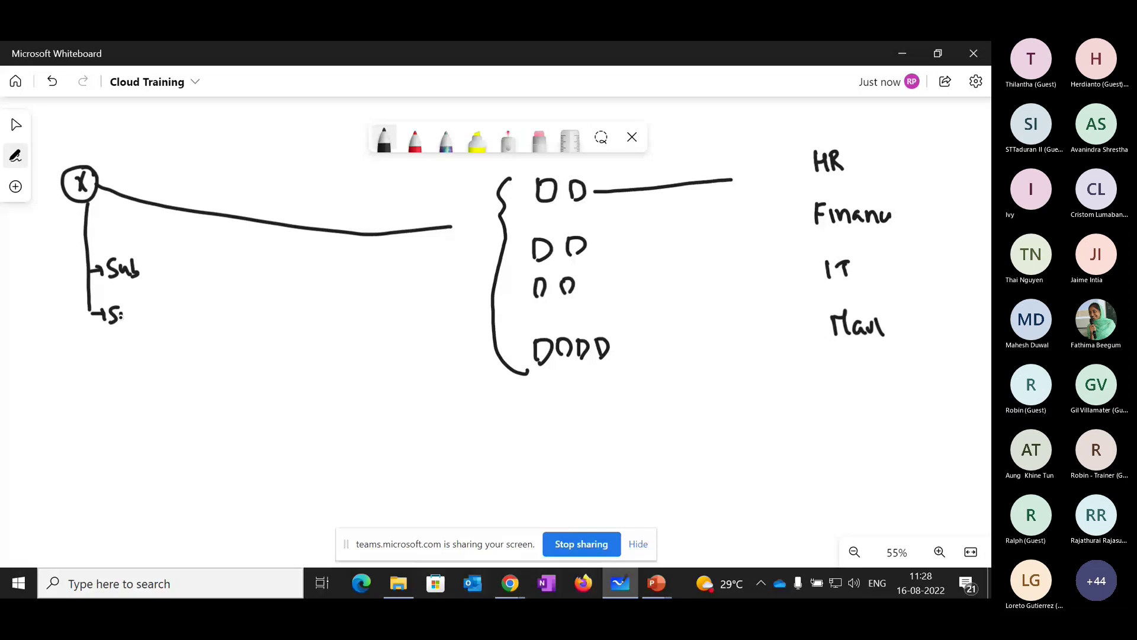
{"action": "left_click_drag", "start_coordinate": [117, 311], "coordinate": [127, 313]}
{"action": "left_click_drag", "start_coordinate": [131, 306], "coordinate": [140, 310]}
{"action": "mouse_move", "coordinate": [148, 270]}
{"action": "left_mouse_down"}
{"action": "mouse_move", "coordinate": [208, 254]}
{"action": "mouse_move", "coordinate": [205, 281]}
{"action": "left_mouse_up"}
{"action": "left_click_drag", "start_coordinate": [153, 318], "coordinate": [168, 353]}
{"action": "left_click_drag", "start_coordinate": [153, 320], "coordinate": [201, 339]}
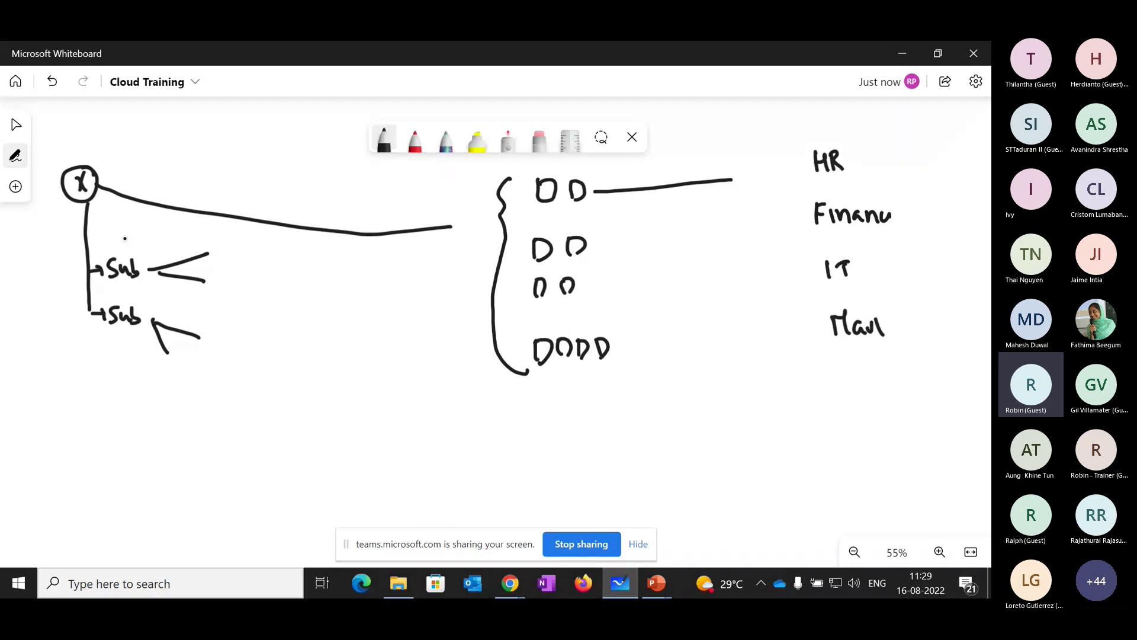
- Label the upper Sub HR and the lower Sub finance, then request a canvas clear
{"action": "left_click_drag", "start_coordinate": [125, 239], "coordinate": [147, 240]}
{"action": "mouse_move", "coordinate": [119, 329]}
{"action": "left_mouse_down"}
{"action": "mouse_move", "coordinate": [95, 404]}
{"action": "mouse_move", "coordinate": [137, 379]}
{"action": "left_mouse_up"}
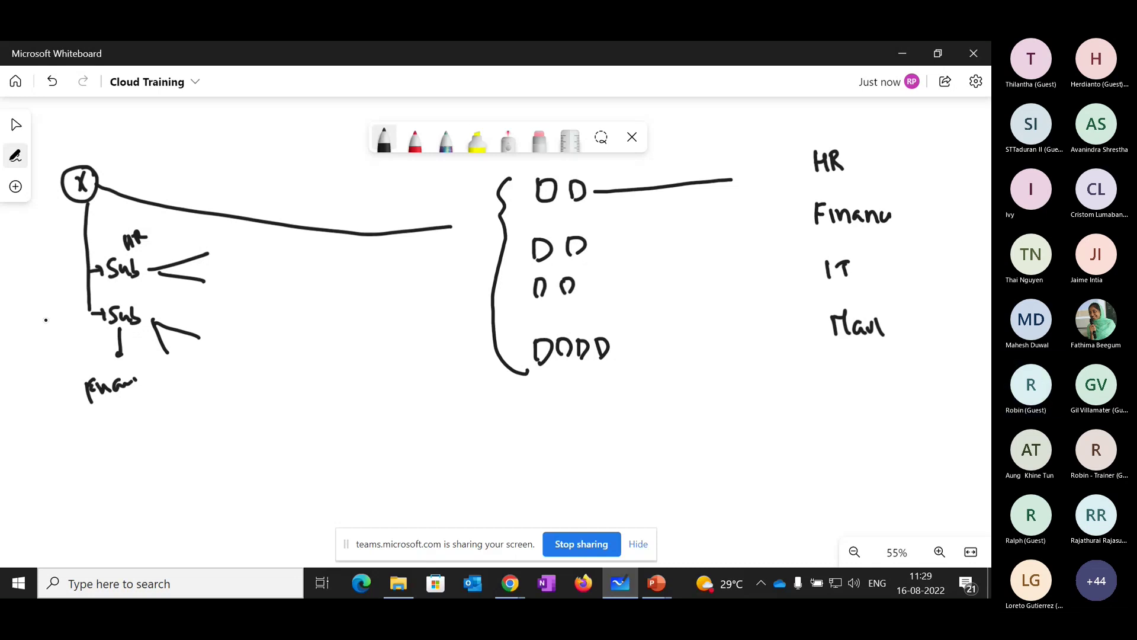
{"action": "right_click", "coordinate": [434, 345]}
- Clear the whole whiteboard canvas, then write a name and circle it in black pen
{"action": "left_click", "coordinate": [446, 477]}
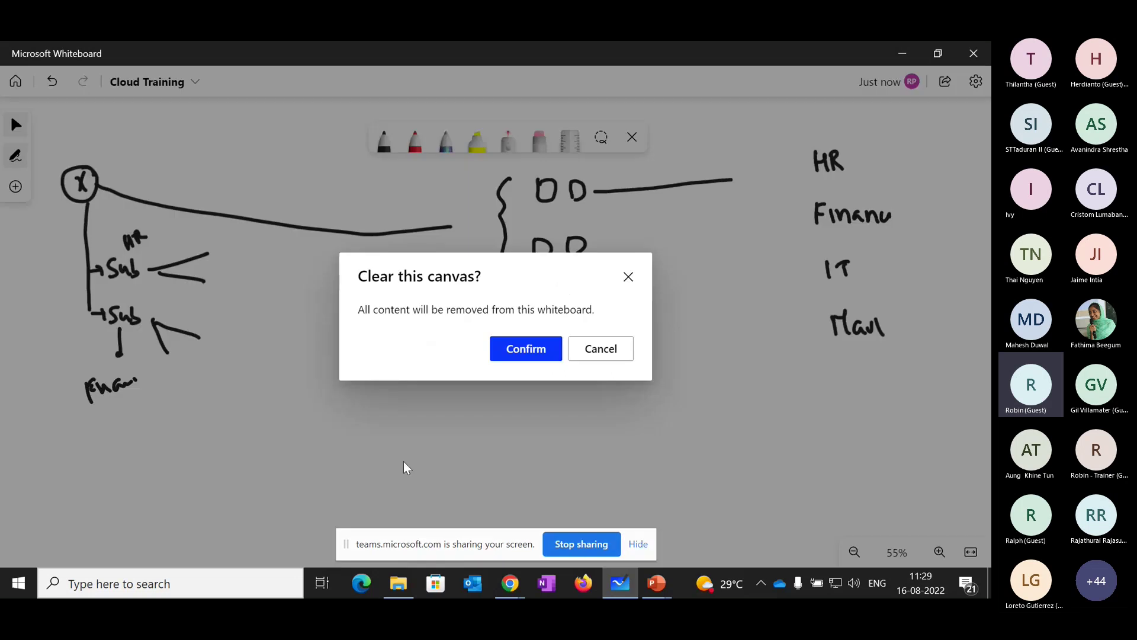
{"action": "left_click", "coordinate": [526, 348]}
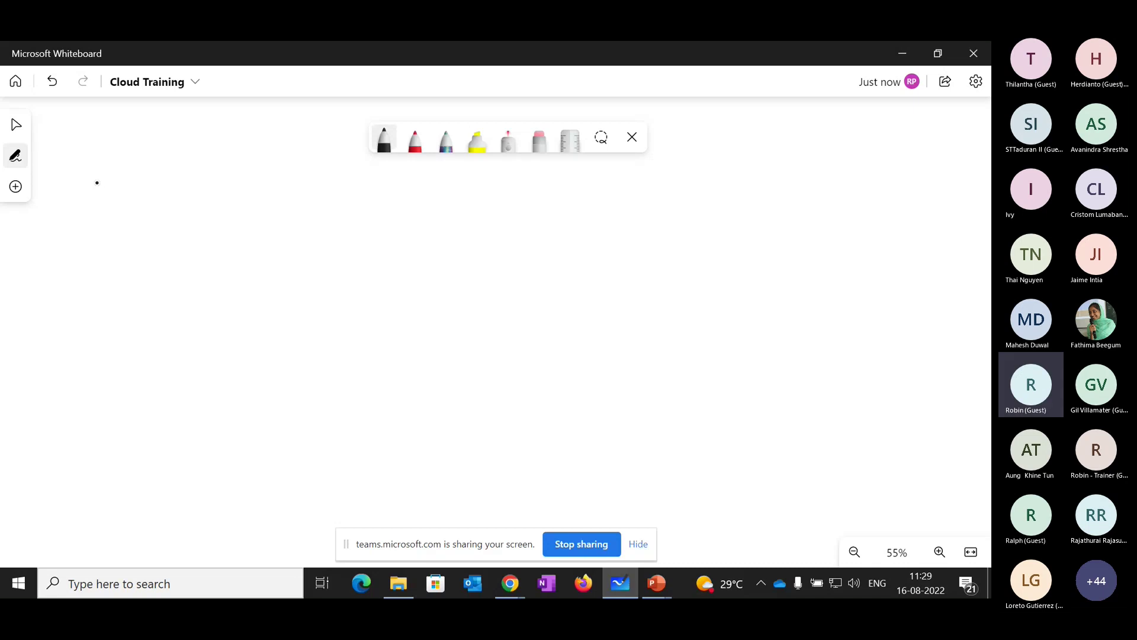
{"action": "mouse_move", "coordinate": [95, 178]}
{"action": "left_mouse_down"}
{"action": "mouse_move", "coordinate": [162, 178]}
{"action": "mouse_move", "coordinate": [80, 184]}
{"action": "mouse_move", "coordinate": [166, 176]}
{"action": "left_mouse_up"}
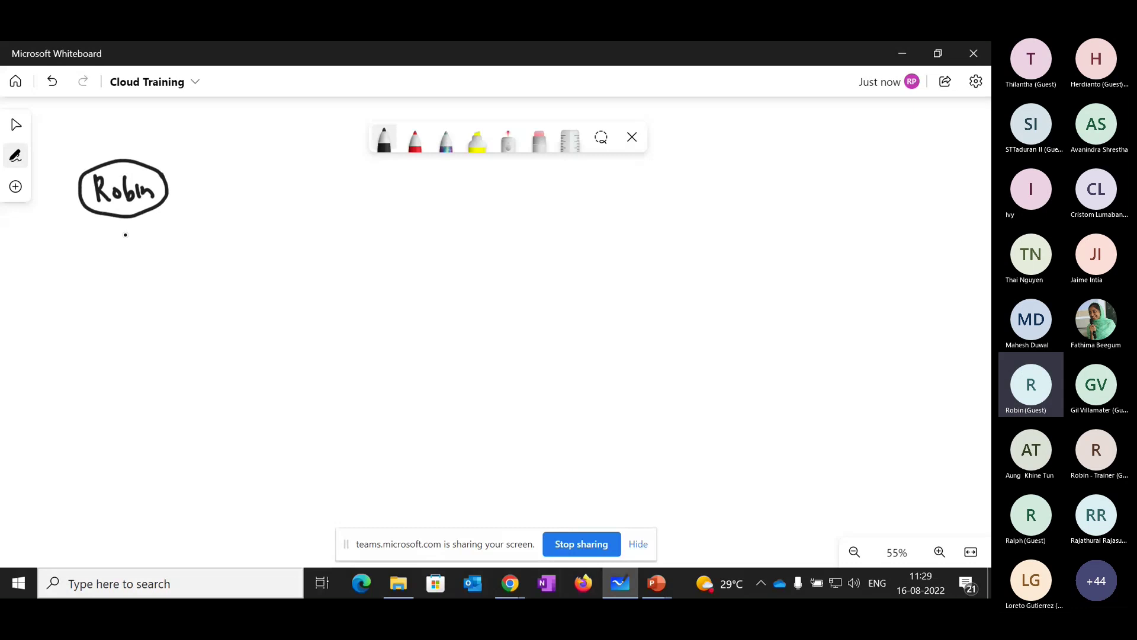
- Draw a trunk line with a branch arrow from the circled name and write 'Training' beside it
{"action": "left_click_drag", "start_coordinate": [125, 218], "coordinate": [136, 318]}
{"action": "mouse_move", "coordinate": [134, 279]}
{"action": "left_mouse_down"}
{"action": "mouse_move", "coordinate": [171, 277]}
{"action": "mouse_move", "coordinate": [164, 291]}
{"action": "mouse_move", "coordinate": [193, 268]}
{"action": "left_mouse_up"}
{"action": "mouse_move", "coordinate": [189, 270]}
{"action": "left_mouse_down"}
{"action": "mouse_move", "coordinate": [194, 289]}
{"action": "mouse_move", "coordinate": [209, 274]}
{"action": "left_mouse_up"}
{"action": "left_click_drag", "start_coordinate": [224, 276], "coordinate": [232, 287]}
{"action": "left_click_drag", "start_coordinate": [236, 274], "coordinate": [249, 285]}
{"action": "left_click_drag", "start_coordinate": [251, 284], "coordinate": [283, 277]}
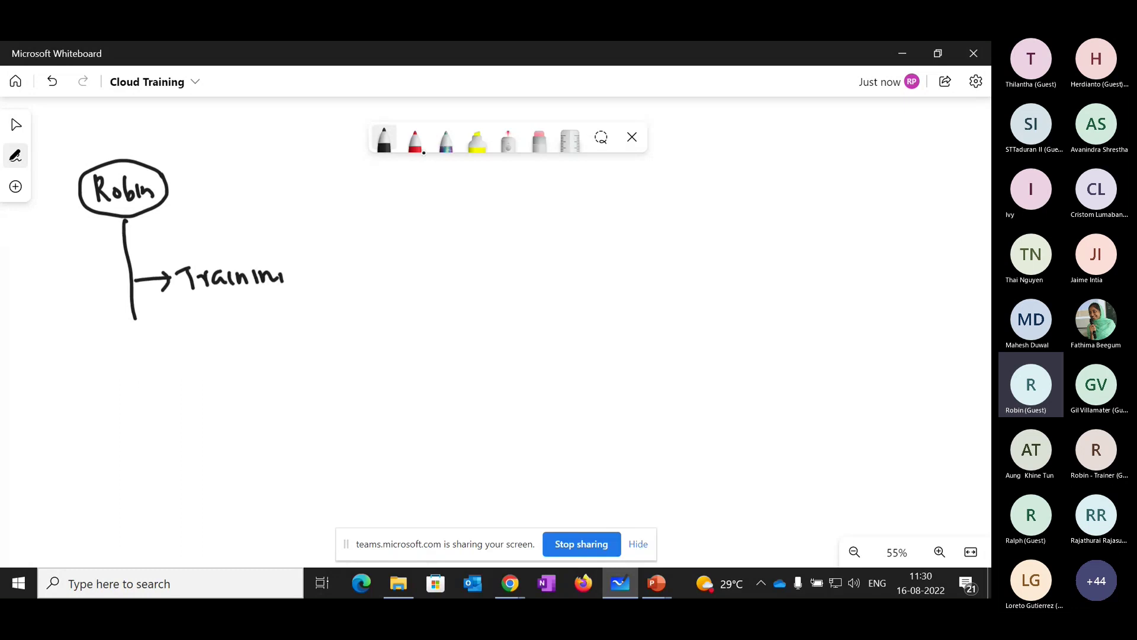
- With the galaxy pen, draw four branches from Training labelled VH, E, Sc and St
{"action": "left_click", "coordinate": [446, 141]}
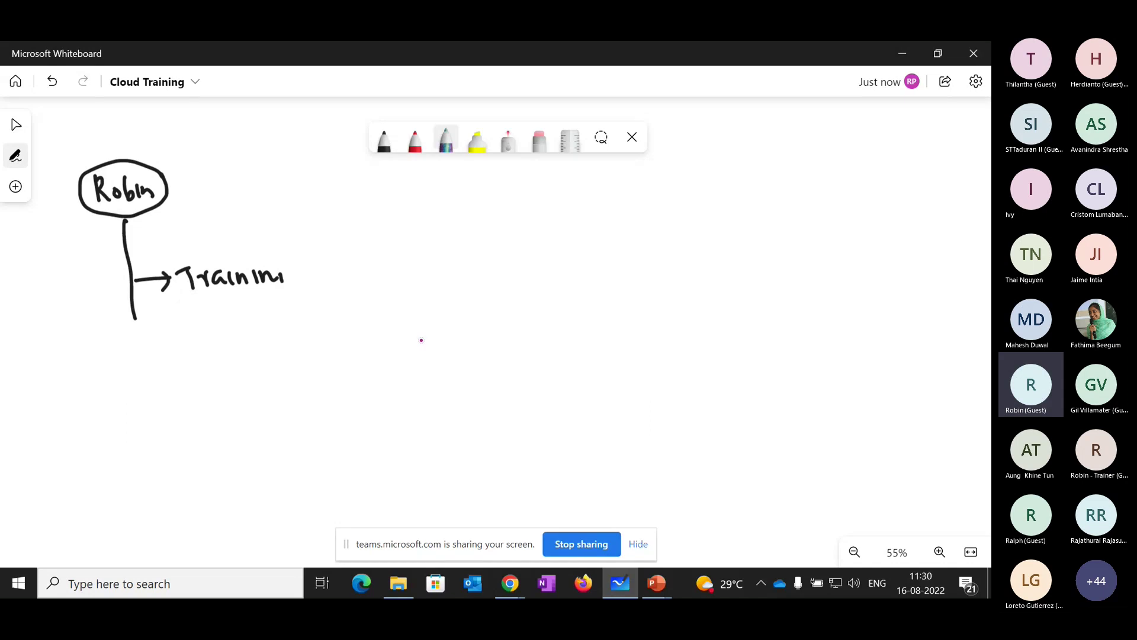
{"action": "left_click_drag", "start_coordinate": [317, 269], "coordinate": [408, 240]}
{"action": "left_click_drag", "start_coordinate": [415, 225], "coordinate": [424, 237]}
{"action": "left_click_drag", "start_coordinate": [321, 276], "coordinate": [390, 301]}
{"action": "mouse_move", "coordinate": [400, 281]}
{"action": "left_mouse_down"}
{"action": "mouse_move", "coordinate": [402, 308]}
{"action": "mouse_move", "coordinate": [410, 282]}
{"action": "left_mouse_up"}
{"action": "left_click_drag", "start_coordinate": [401, 294], "coordinate": [411, 293]}
{"action": "left_click_drag", "start_coordinate": [402, 303], "coordinate": [413, 301]}
{"action": "left_click_drag", "start_coordinate": [318, 276], "coordinate": [426, 380]}
{"action": "left_click_drag", "start_coordinate": [447, 364], "coordinate": [442, 374]}
{"action": "left_click_drag", "start_coordinate": [318, 277], "coordinate": [392, 435]}
{"action": "mouse_move", "coordinate": [405, 427]}
{"action": "left_mouse_down"}
{"action": "mouse_move", "coordinate": [395, 450]}
{"action": "mouse_move", "coordinate": [408, 447]}
{"action": "left_mouse_up"}
{"action": "left_click_drag", "start_coordinate": [405, 438], "coordinate": [425, 436]}
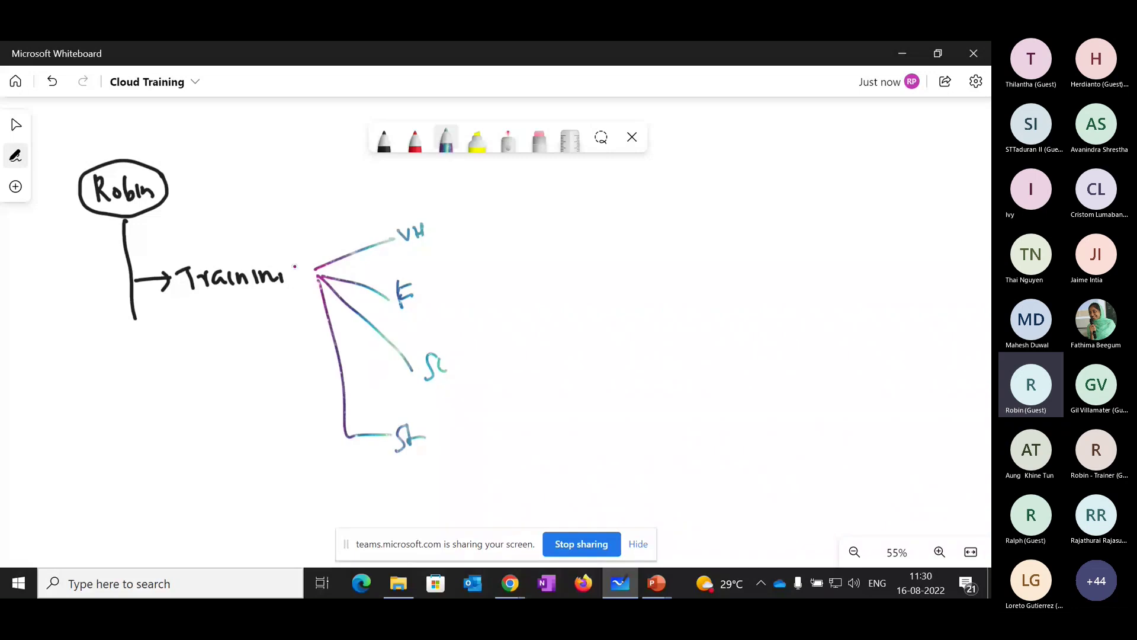
- Circle the Training label, add an arrow below it, and write an underlined Billing note
{"action": "mouse_move", "coordinate": [296, 263]}
{"action": "left_mouse_down"}
{"action": "mouse_move", "coordinate": [182, 242]}
{"action": "mouse_move", "coordinate": [296, 261]}
{"action": "mouse_move", "coordinate": [300, 272]}
{"action": "left_mouse_up"}
{"action": "mouse_move", "coordinate": [212, 317]}
{"action": "left_mouse_down"}
{"action": "mouse_move", "coordinate": [215, 362]}
{"action": "mouse_move", "coordinate": [225, 353]}
{"action": "mouse_move", "coordinate": [195, 410]}
{"action": "mouse_move", "coordinate": [248, 397]}
{"action": "left_mouse_up"}
{"action": "left_click_drag", "start_coordinate": [197, 426], "coordinate": [265, 404]}
{"action": "left_click_drag", "start_coordinate": [217, 433], "coordinate": [253, 418]}
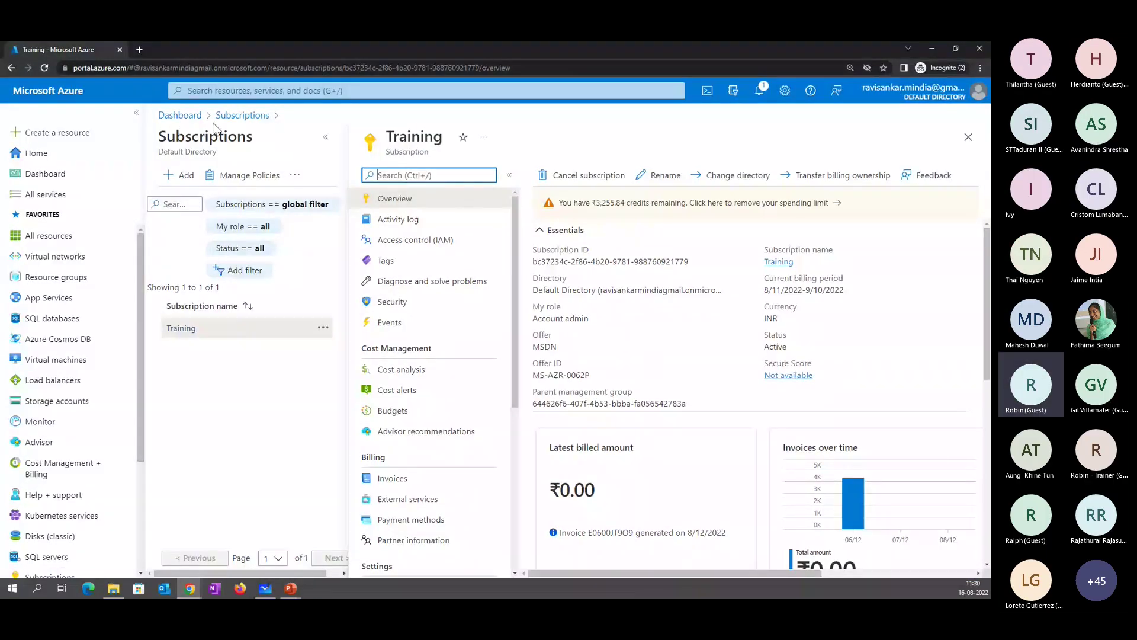
- Go from the Training subscription overview back to the Azure portal Home page
{"action": "left_click", "coordinate": [58, 156]}
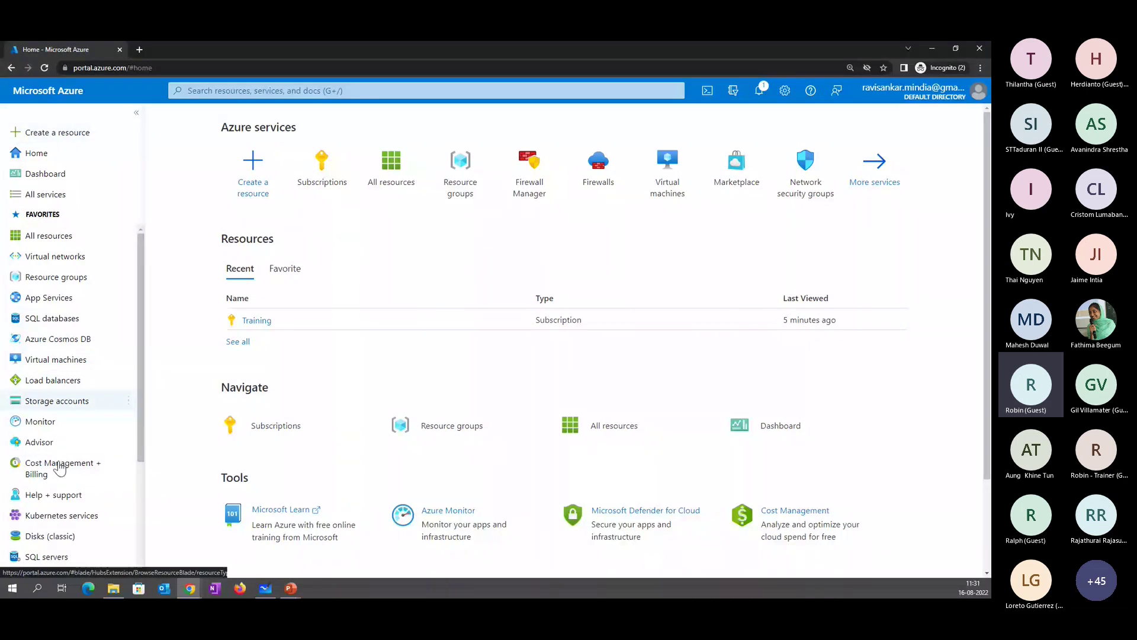
- Scroll the sidebar favourites, then open portal Settings at Directories + subscriptions
{"action": "mouse_move", "coordinate": [73, 496]}
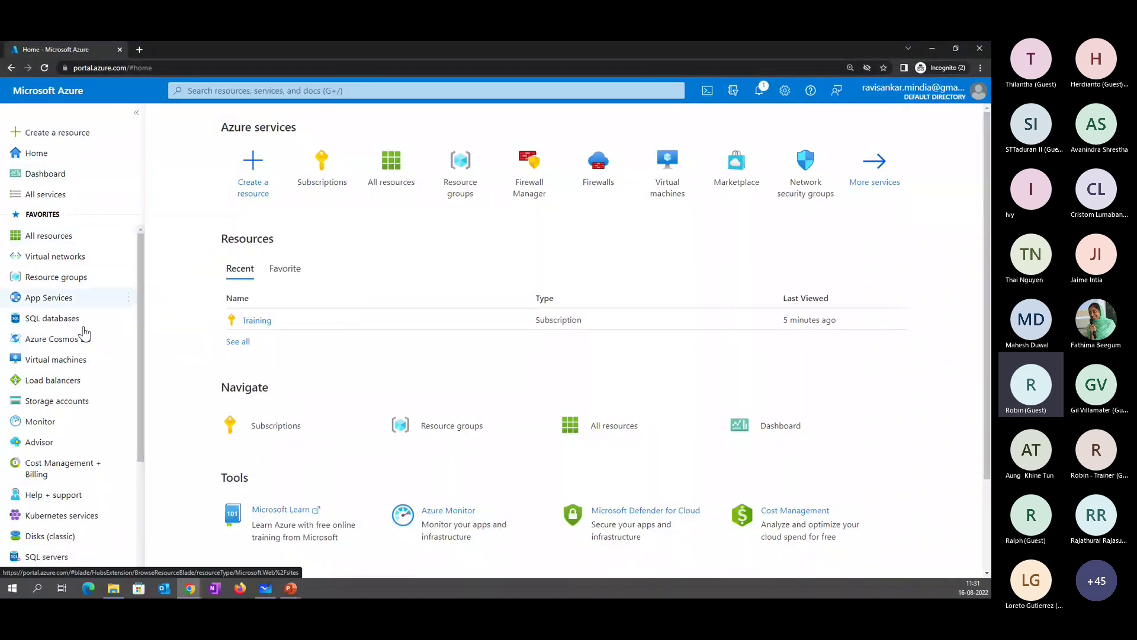
{"action": "scroll", "coordinate": [121, 435], "scroll_direction": "down", "scroll_amount": 1}
{"action": "scroll", "coordinate": [121, 436], "scroll_direction": "down", "scroll_amount": 2}
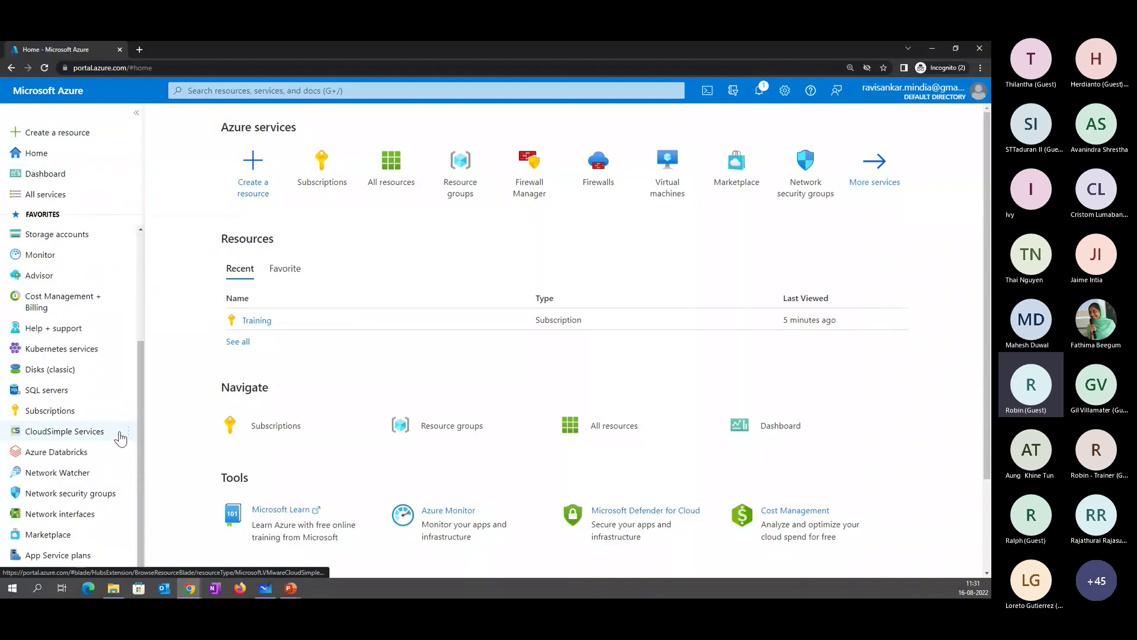
{"action": "mouse_move", "coordinate": [121, 438]}
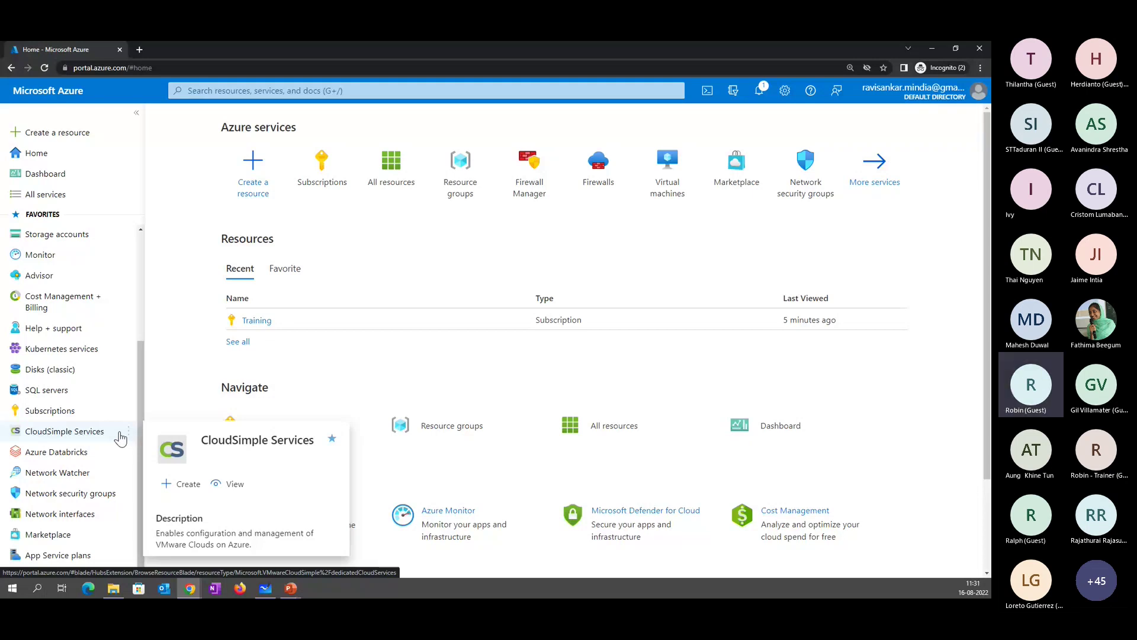
{"action": "left_click", "coordinate": [785, 92]}
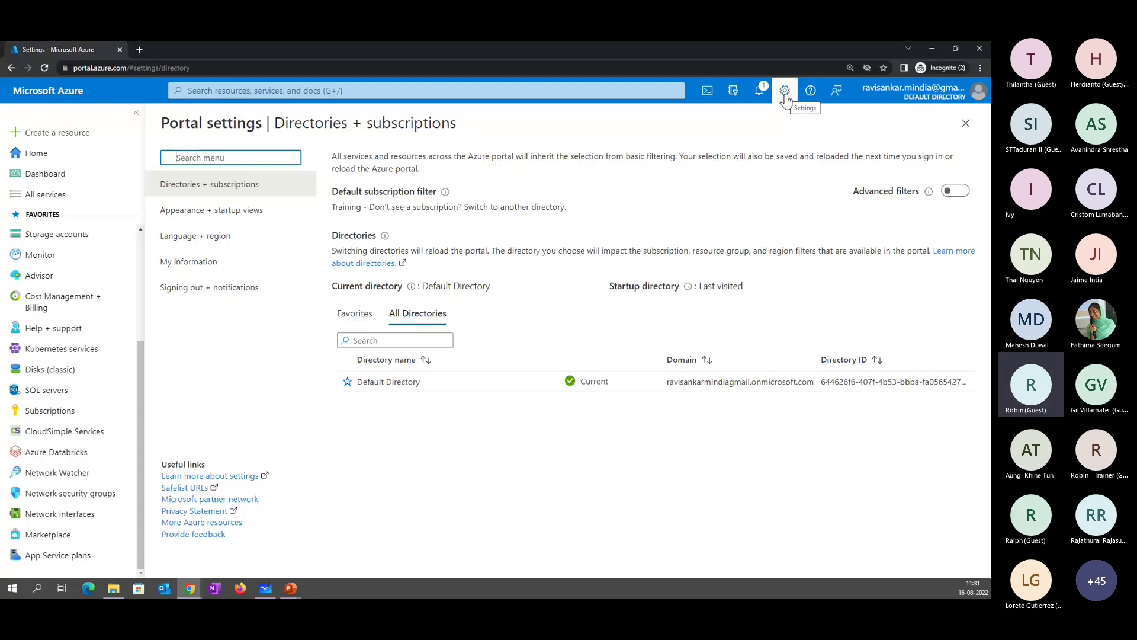
- Set the menu behavior to Flyout under Appearance + startup views and apply it
{"action": "left_click", "coordinate": [284, 222]}
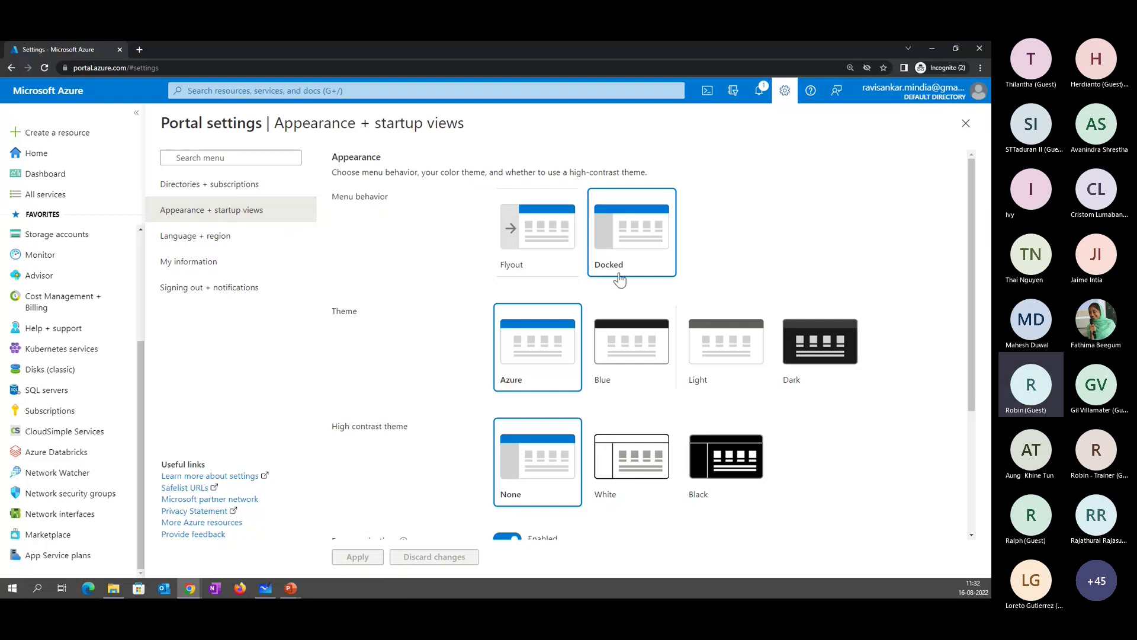
{"action": "left_click", "coordinate": [514, 259]}
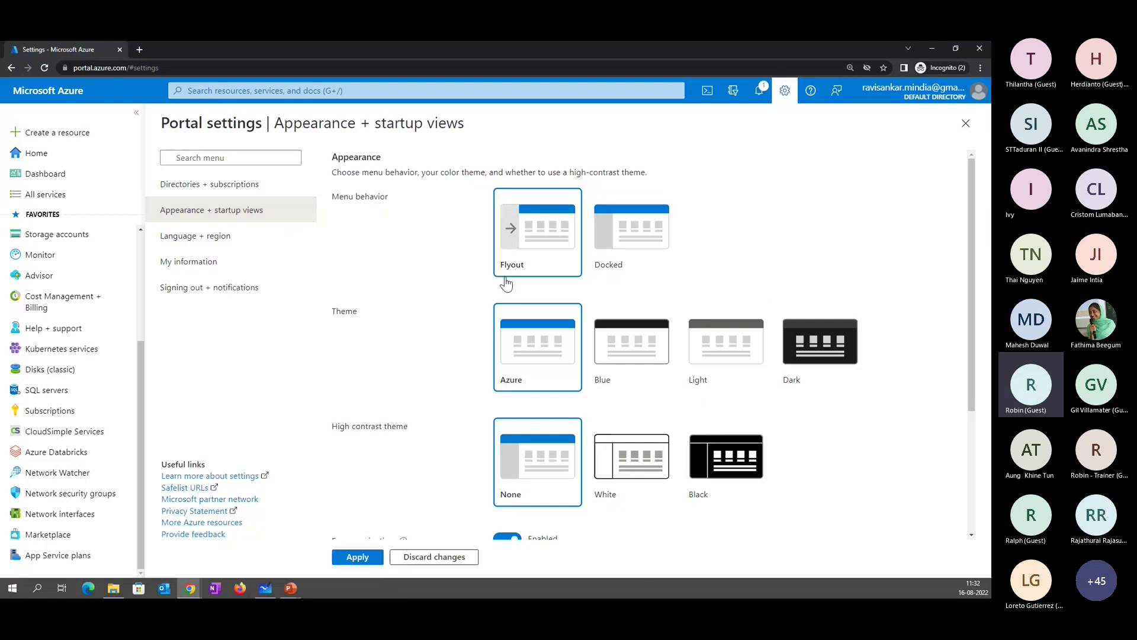
{"action": "left_click", "coordinate": [360, 557]}
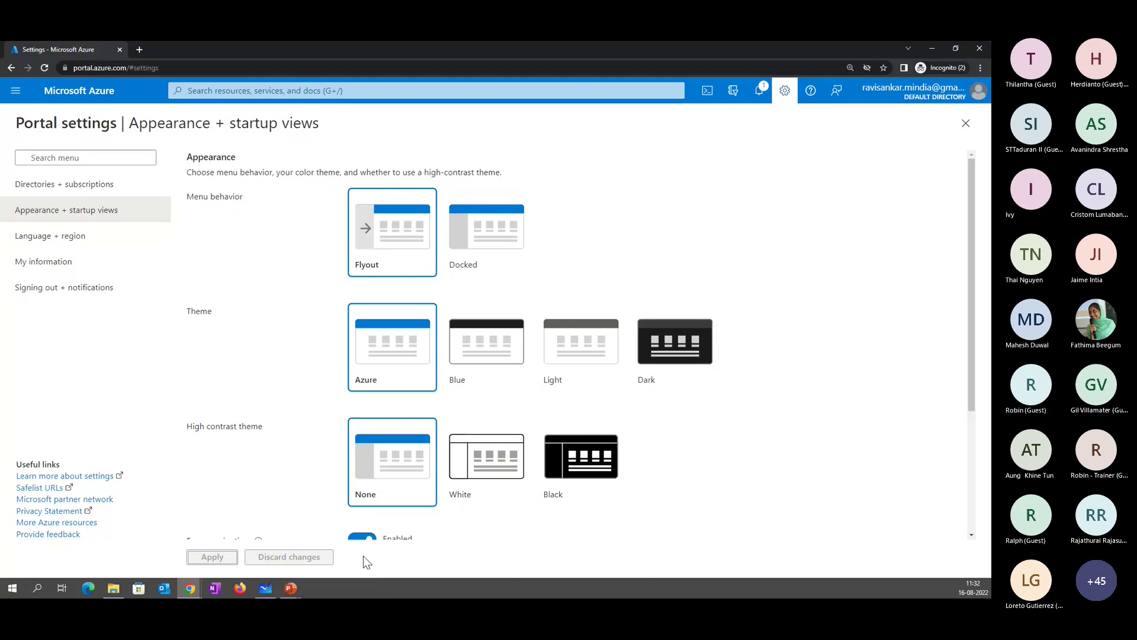
{"action": "left_click", "coordinate": [25, 91]}
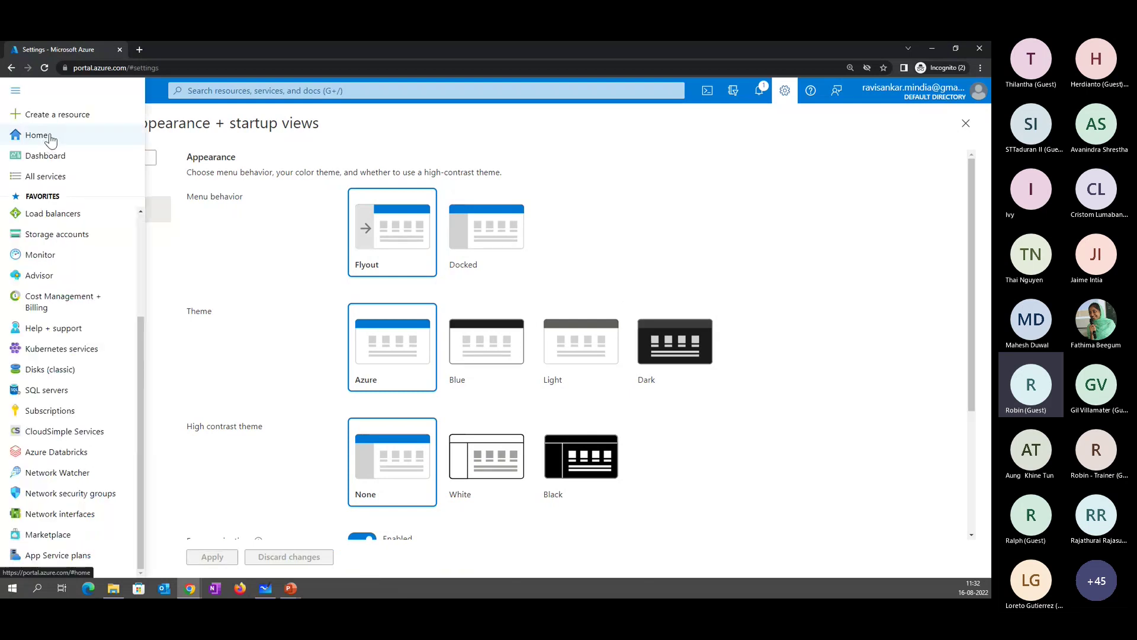
- Choose Home from the flyout navigation menu to show the portal Home page
{"action": "left_click", "coordinate": [51, 142]}
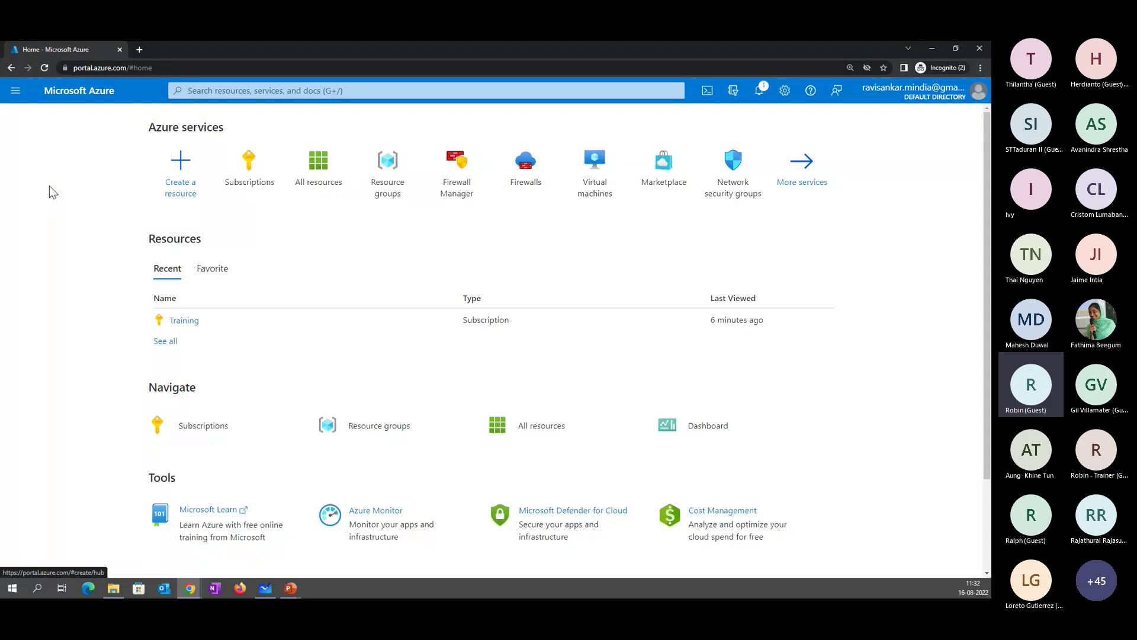
- In Appearance + startup views, try the Docked menu and the Blue, Light and Dark themes
{"action": "left_click", "coordinate": [785, 91]}
{"action": "left_click", "coordinate": [66, 210]}
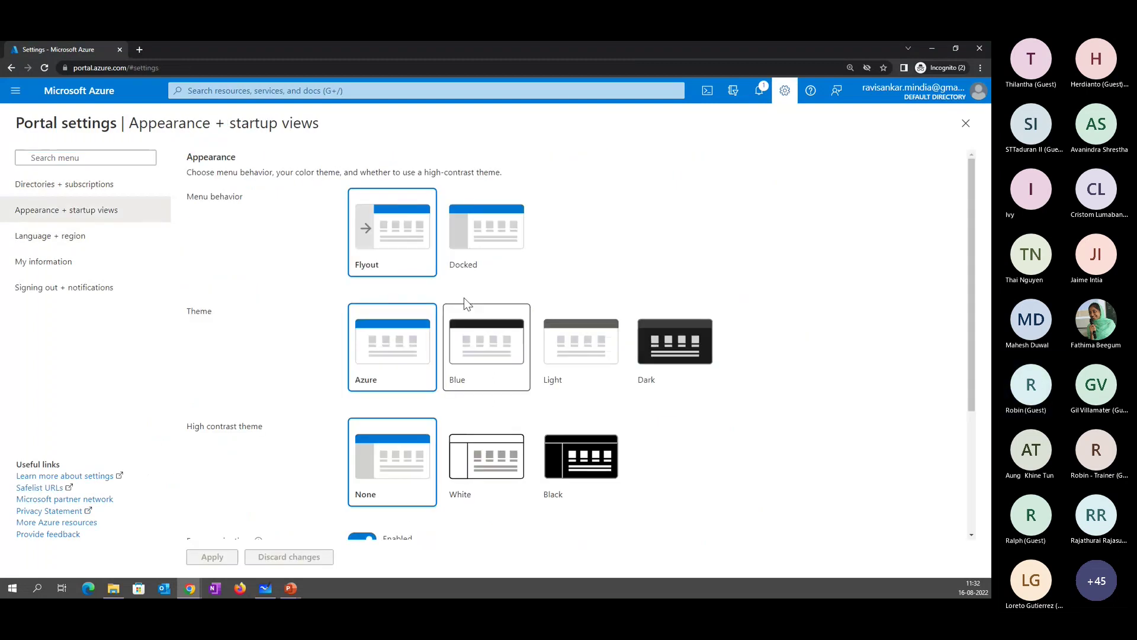
{"action": "left_click", "coordinate": [479, 266]}
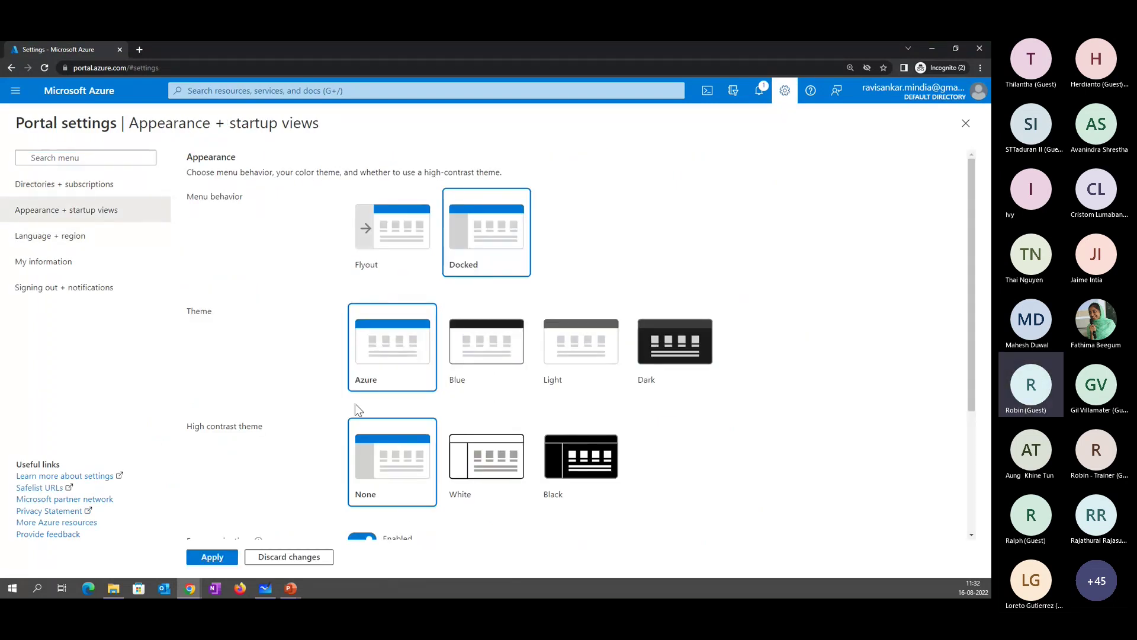
{"action": "left_click", "coordinate": [474, 355]}
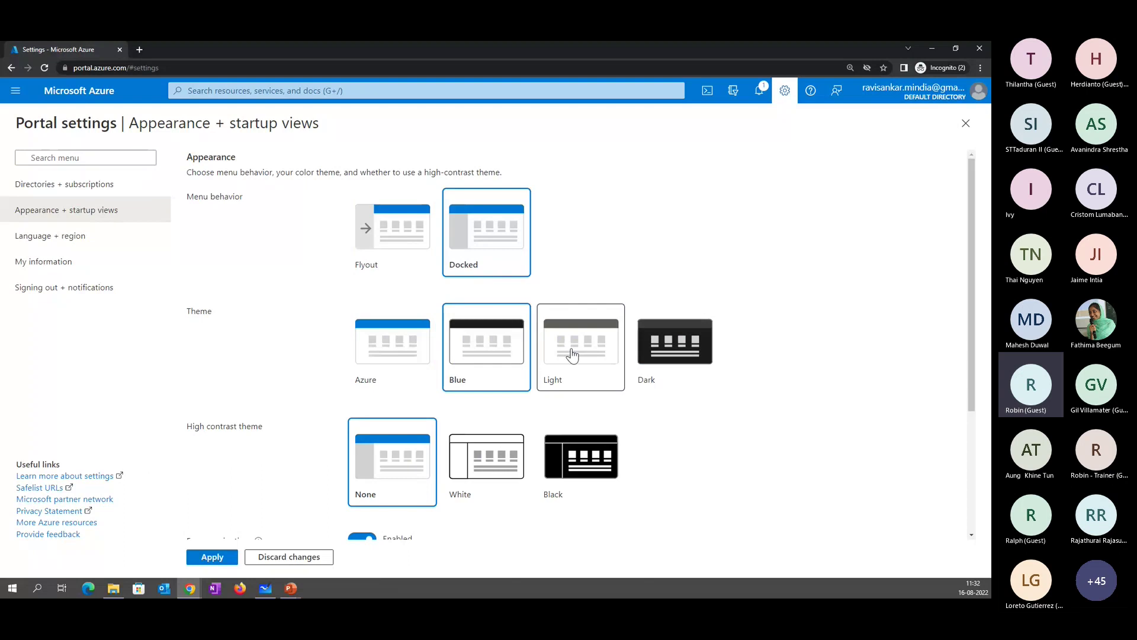
{"action": "left_click", "coordinate": [572, 355]}
{"action": "left_click", "coordinate": [666, 358]}
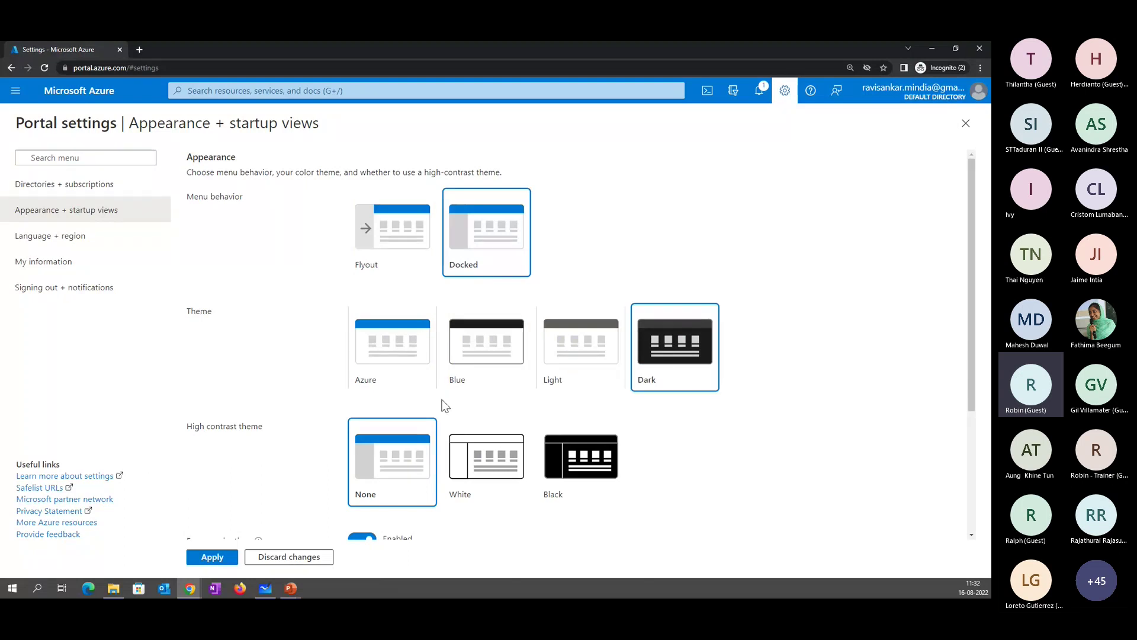
- Switch to Language + region settings, discarding the unsaved appearance changes
{"action": "scroll", "coordinate": [444, 450], "scroll_direction": "down", "scroll_amount": 1}
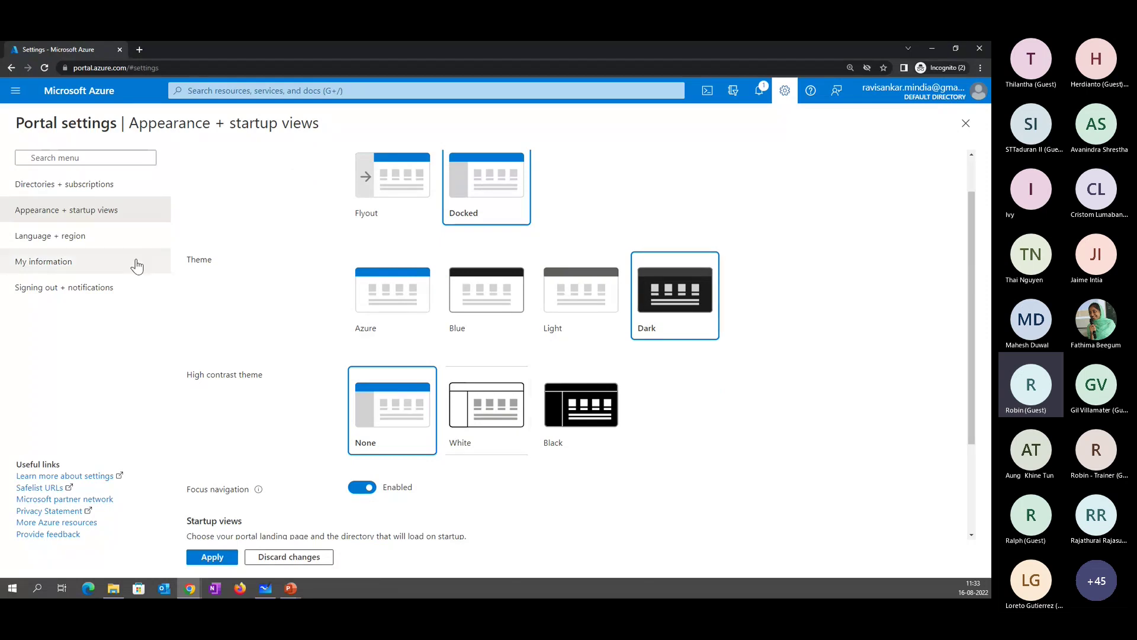
{"action": "left_click", "coordinate": [118, 249]}
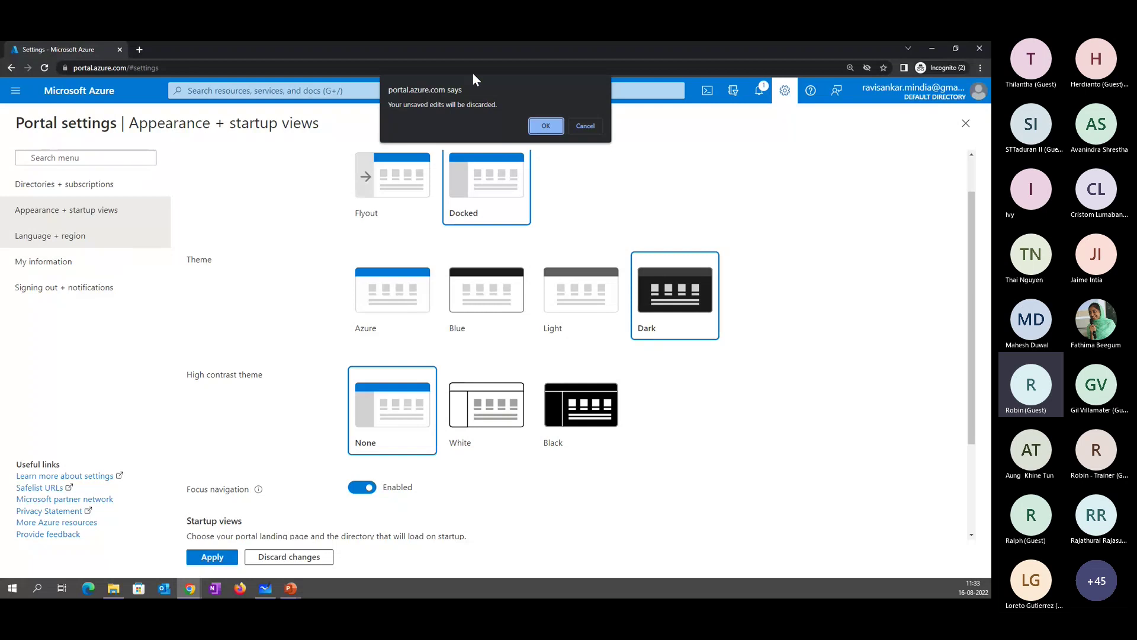
{"action": "left_click", "coordinate": [560, 128]}
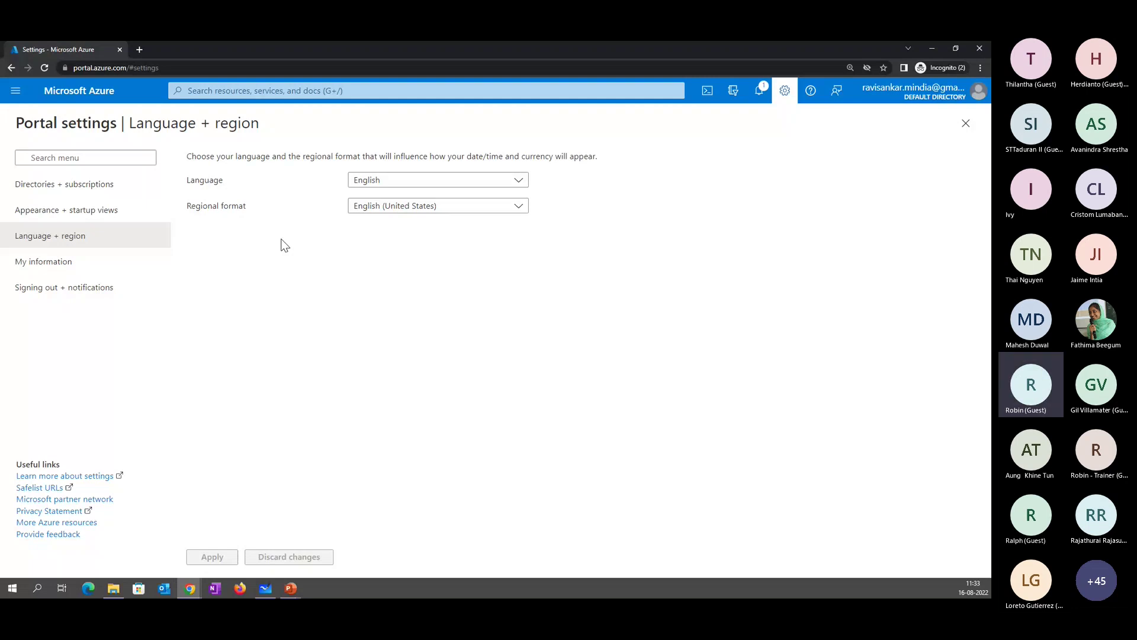
- Switch from Language + region to the Directories + subscriptions settings page
{"action": "left_click", "coordinate": [140, 191]}
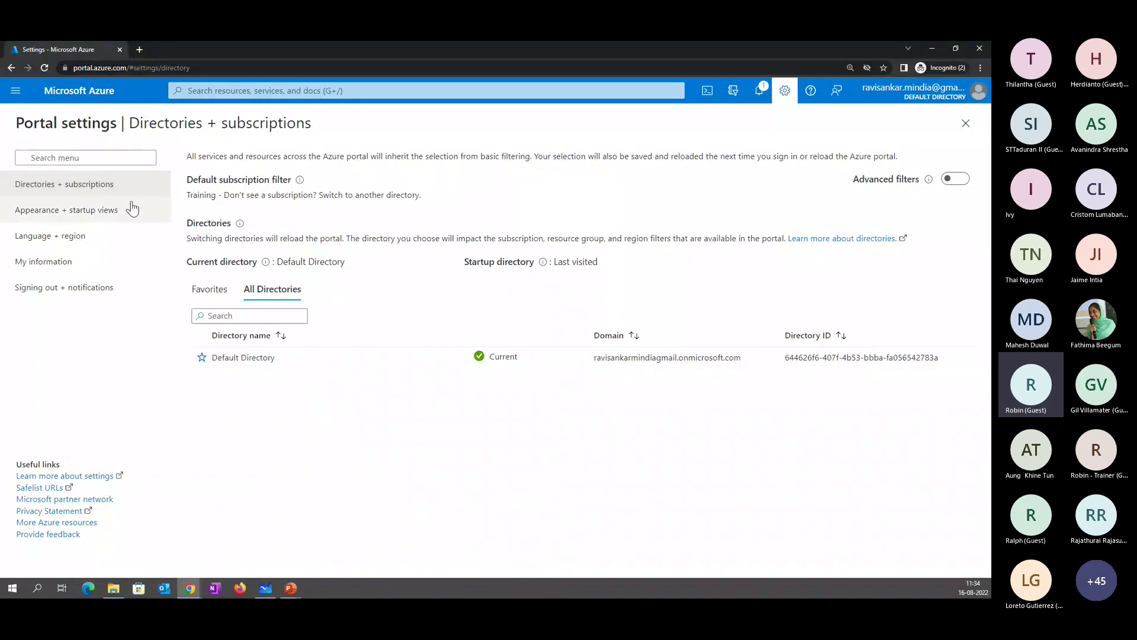
- Browse Appearance + startup views and Language + region, ending on My information settings
{"action": "left_click", "coordinate": [132, 209]}
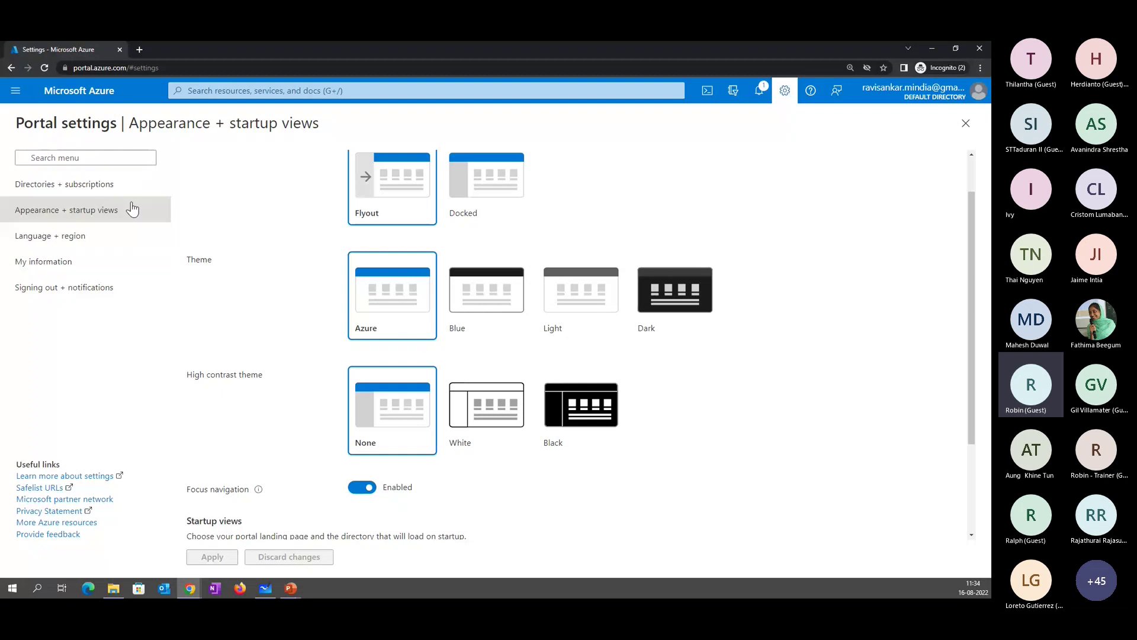
{"action": "left_click", "coordinate": [118, 230]}
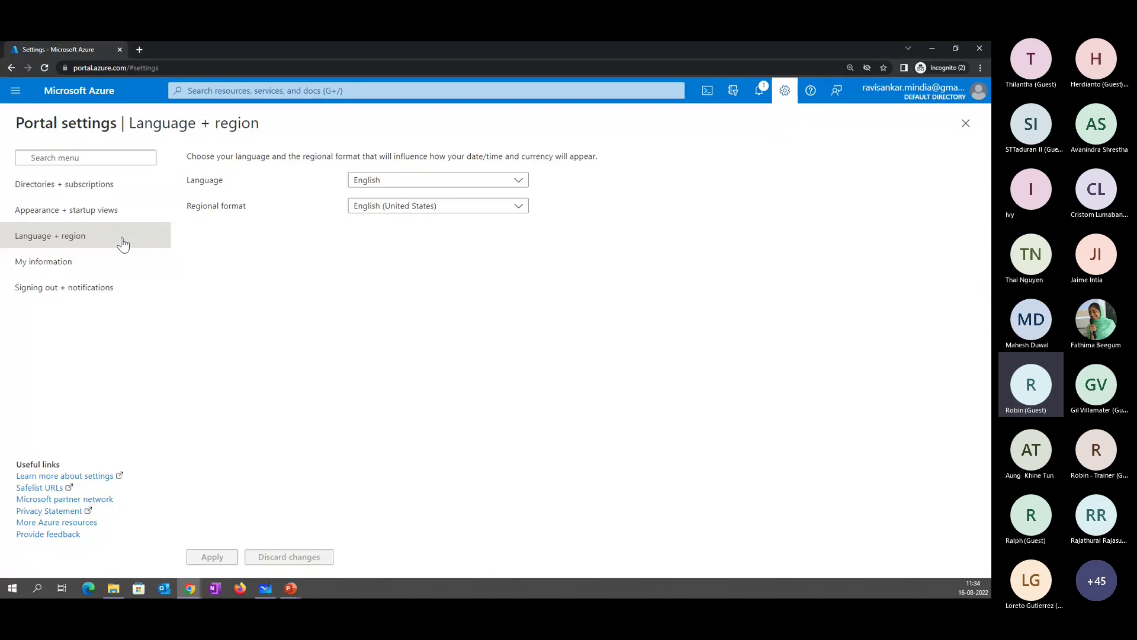
{"action": "left_click", "coordinate": [110, 270]}
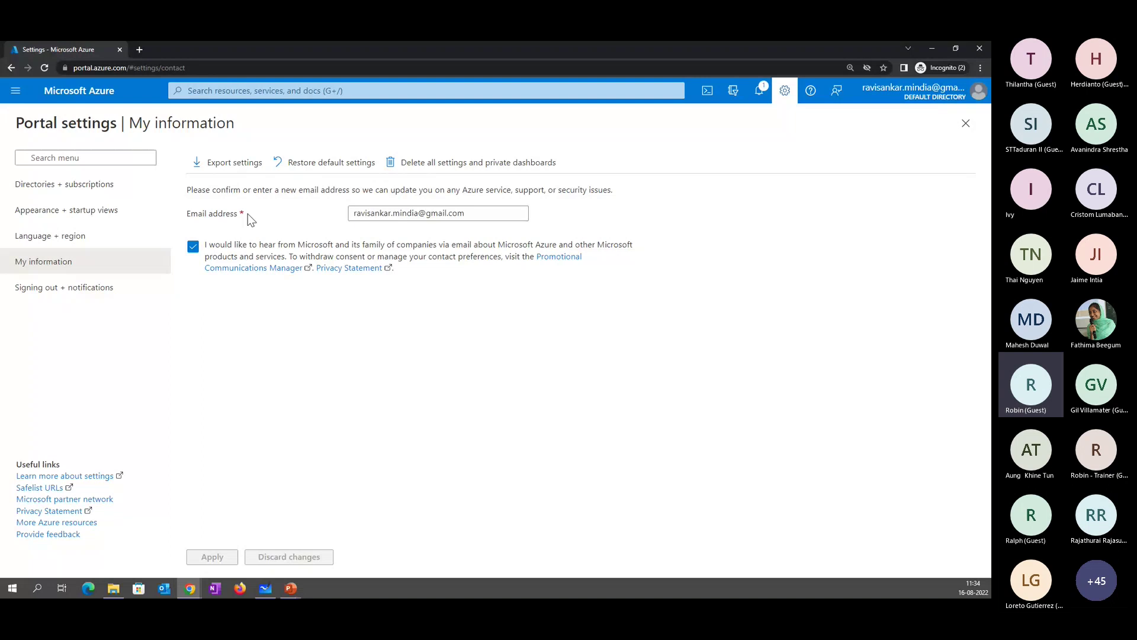
- Open Signing out + notifications, showing idle sign-out Never and pop-up notifications enabled
{"action": "left_click", "coordinate": [151, 290]}
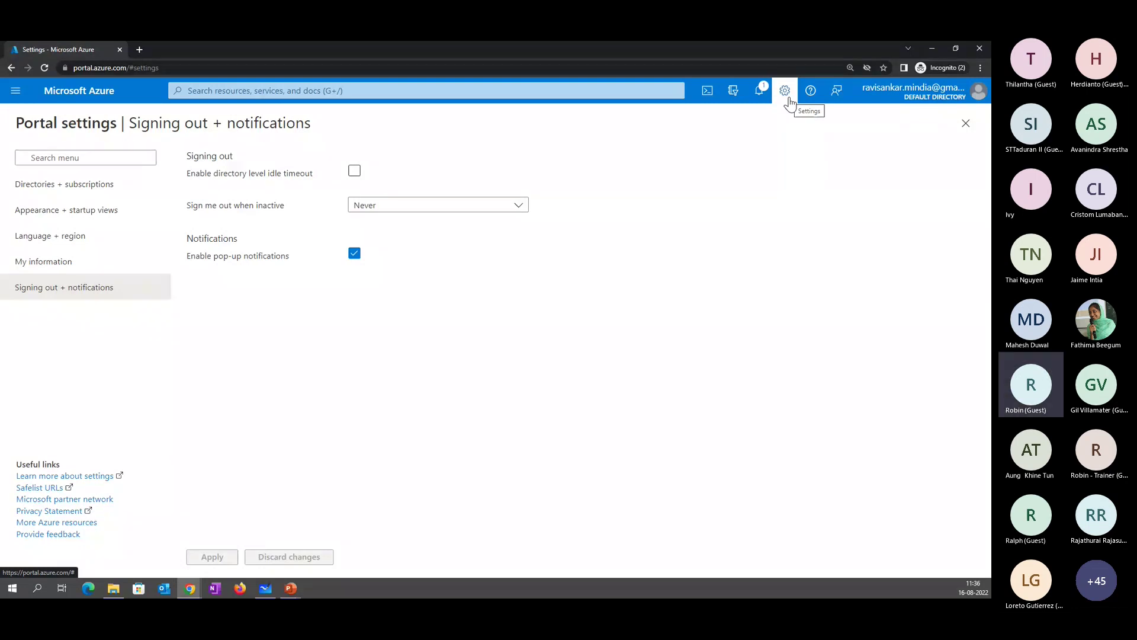
- Set the portal menu behaviour to Docked in Appearance + startup views and apply it
{"action": "left_click", "coordinate": [759, 93]}
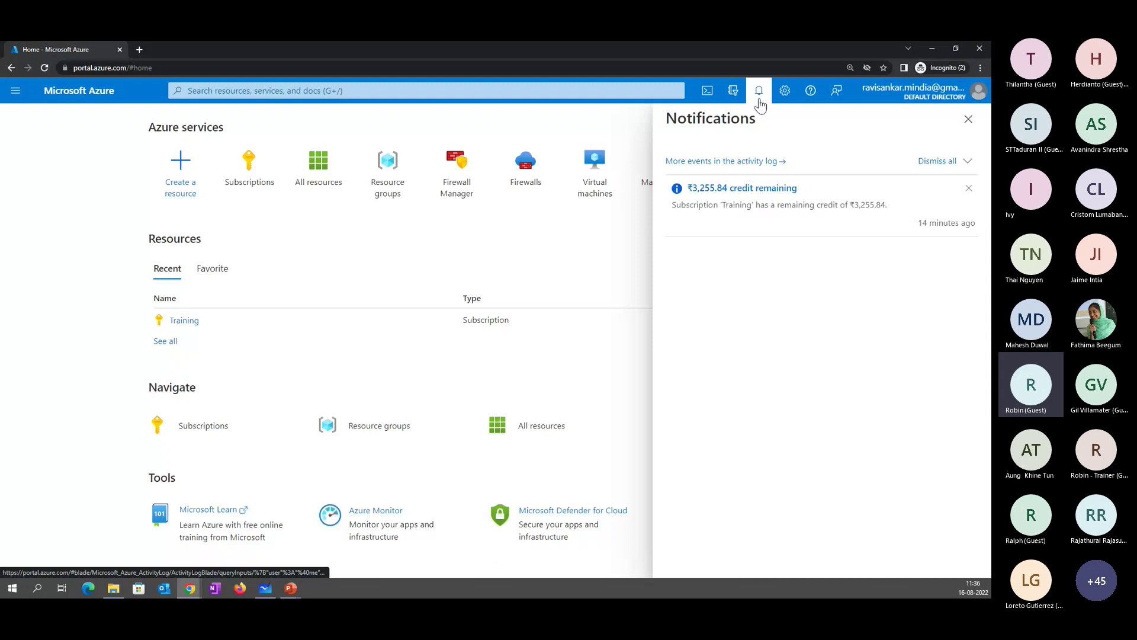
{"action": "left_click", "coordinate": [784, 90]}
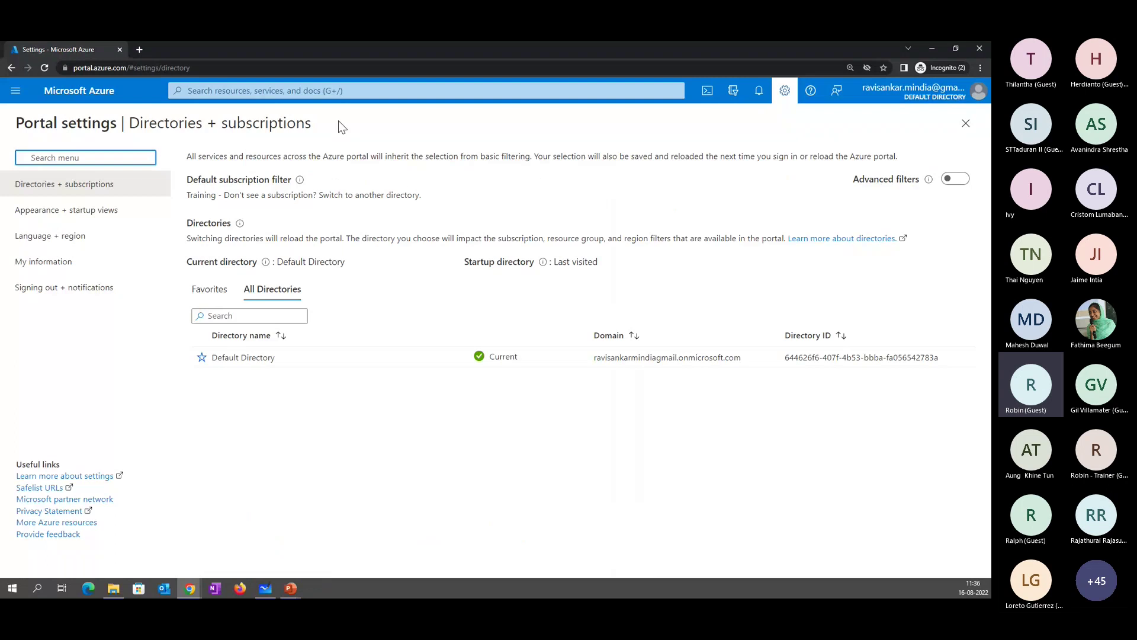
{"action": "left_click", "coordinate": [160, 211]}
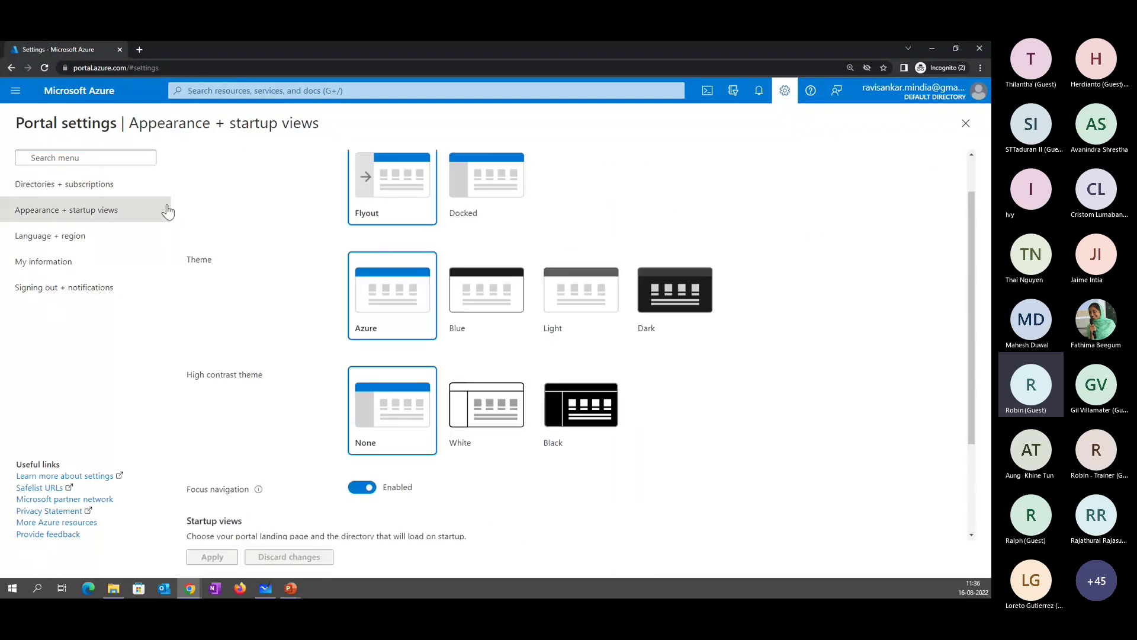
{"action": "left_click", "coordinate": [456, 181]}
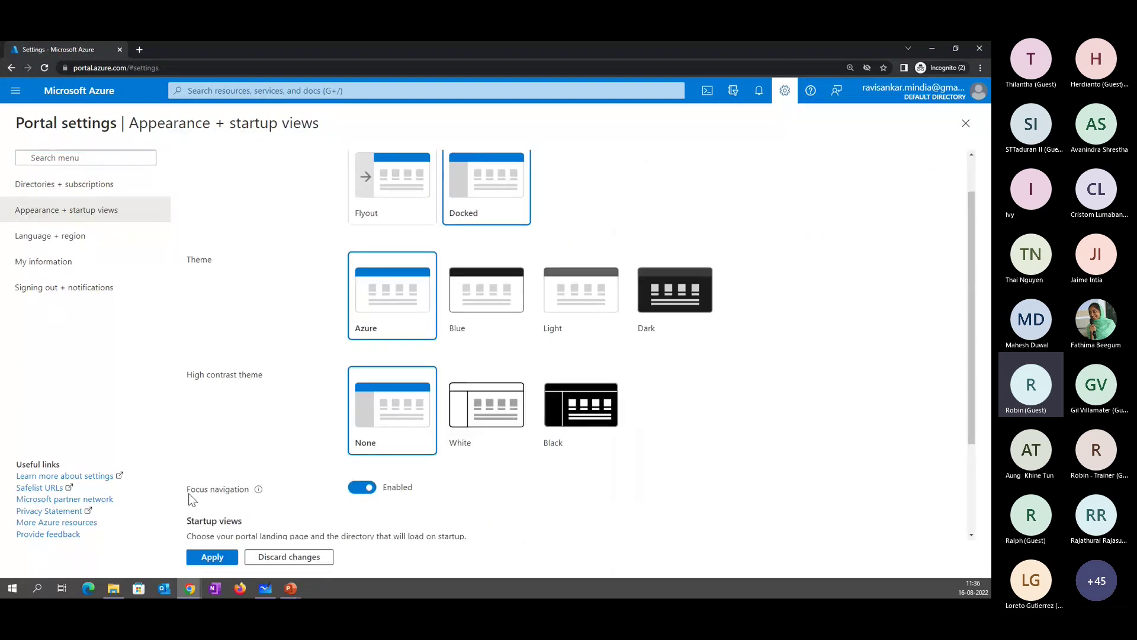
{"action": "left_click", "coordinate": [210, 557]}
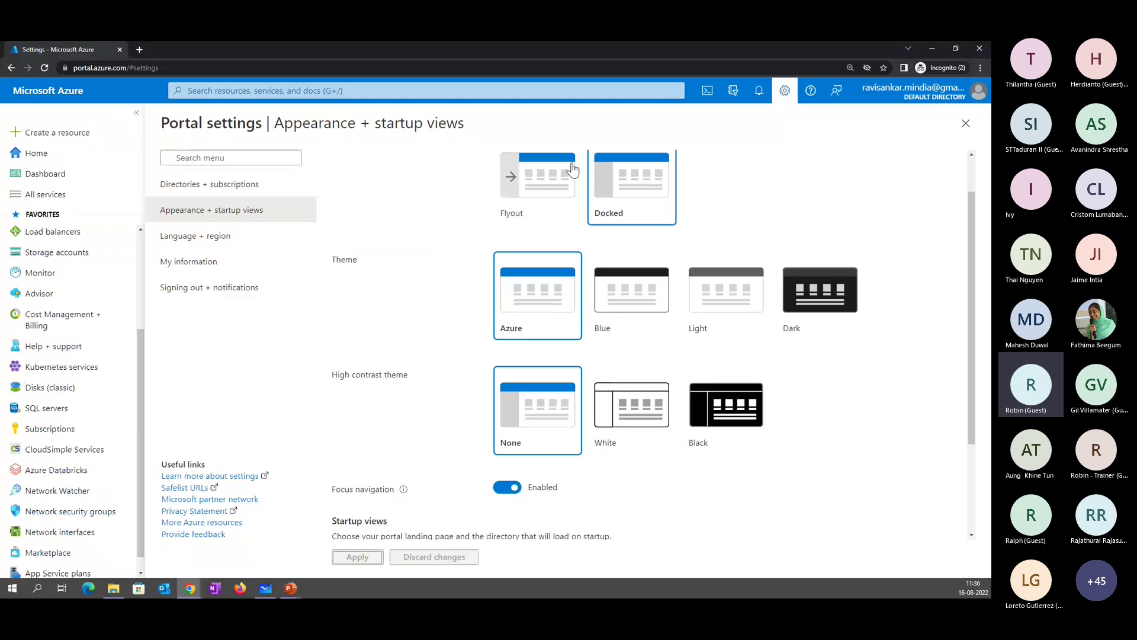
- Check notifications, then go to Create a resource to begin a new virtual machine
{"action": "left_click", "coordinate": [752, 93]}
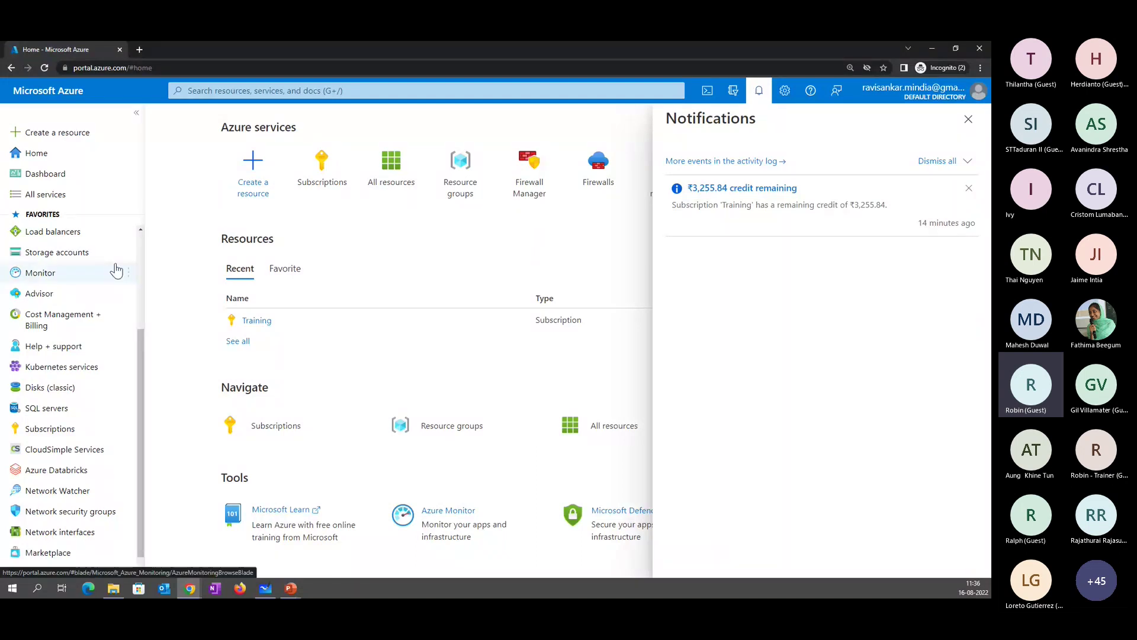
{"action": "left_click", "coordinate": [83, 141]}
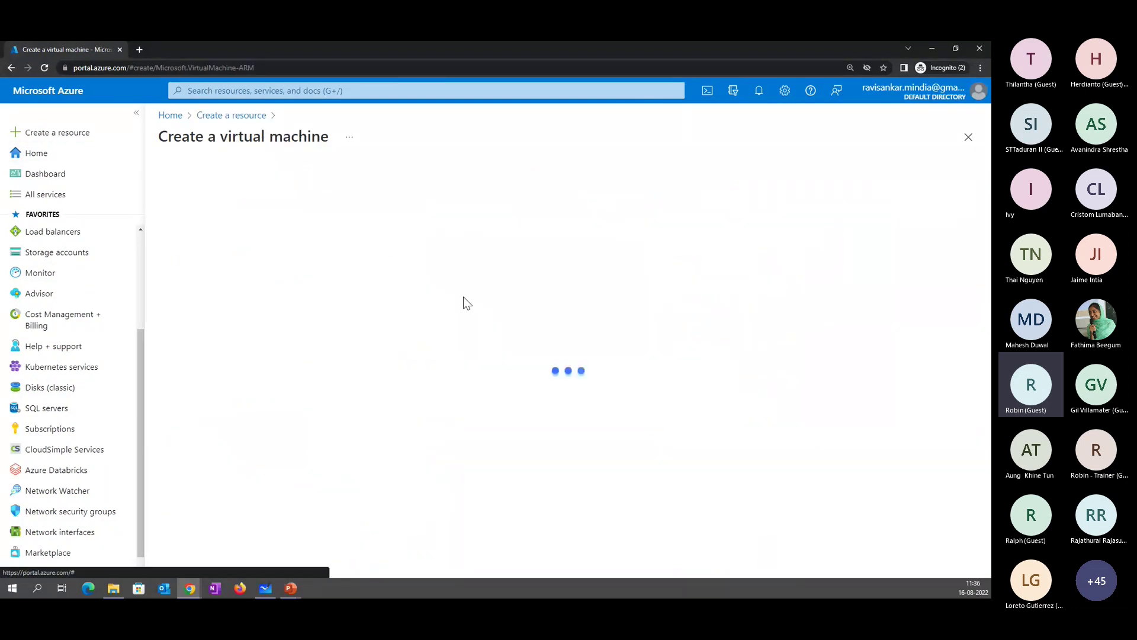
- Create a new resource group named CloudTrg for the virtual machine
{"action": "left_click", "coordinate": [354, 355]}
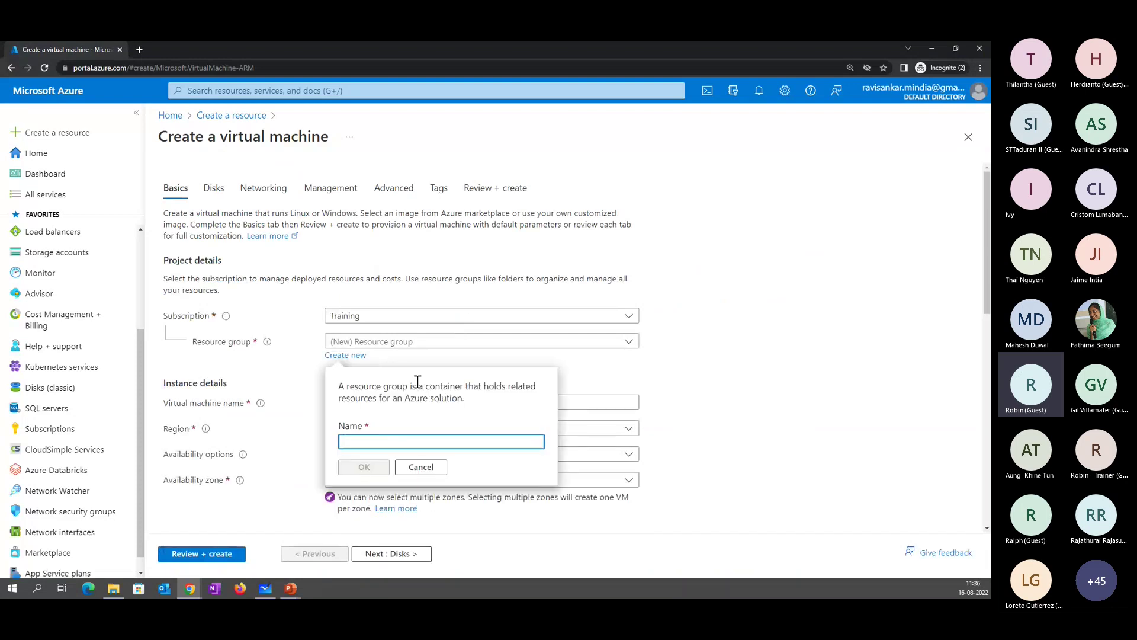
{"action": "type", "text": "Cluster"}
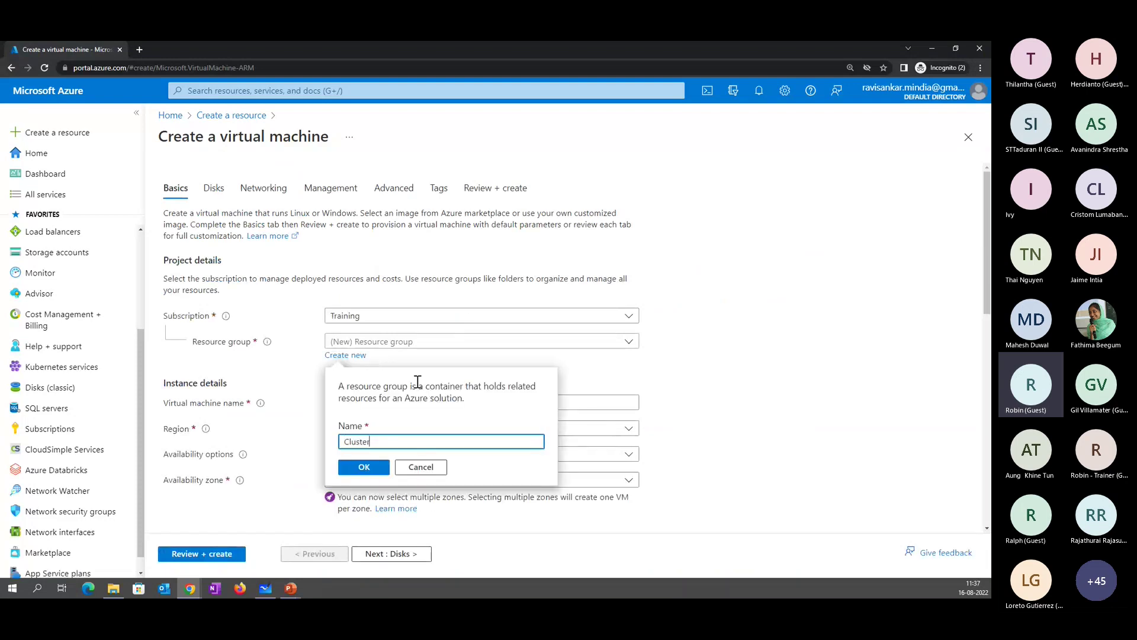
{"action": "key", "text": "BackSpace"}
{"action": "key", "text": "BackSpace"}
{"action": "key", "text": "BackSpace"}
{"action": "key", "text": "BackSpace"}
{"action": "key", "text": "BackSpace"}
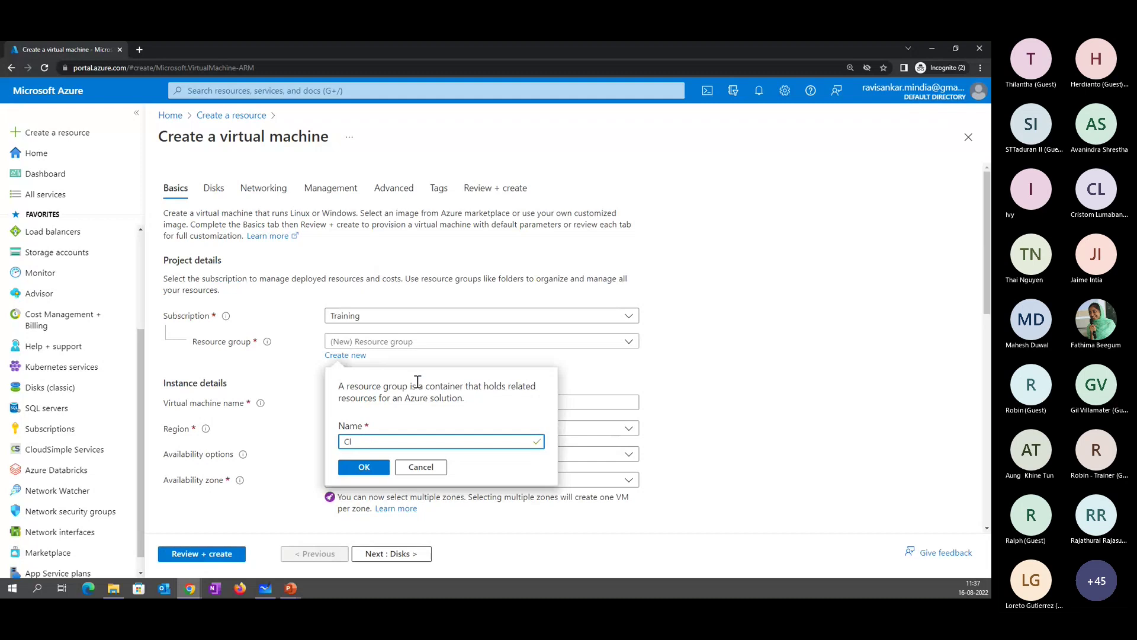
{"action": "type", "text": "oudT"}
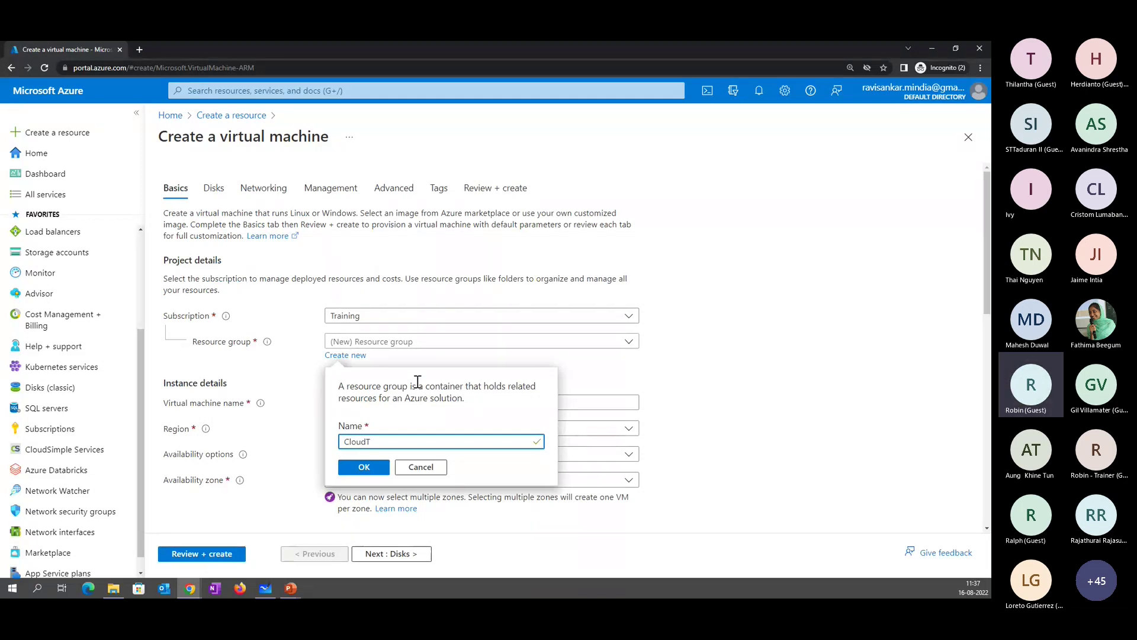
{"action": "type", "text": "rg"}
{"action": "left_click", "coordinate": [349, 459]}
{"action": "scroll", "coordinate": [472, 481], "scroll_direction": "down", "scroll_amount": 3}
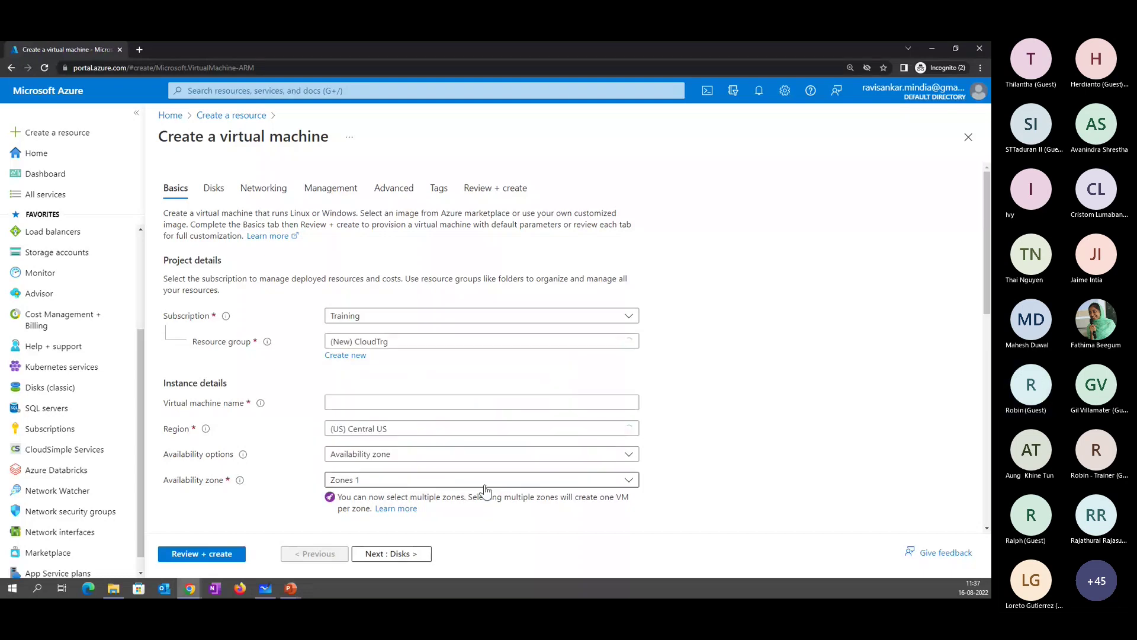
{"action": "scroll", "coordinate": [471, 481], "scroll_direction": "down", "scroll_amount": 2}
- Choose the Windows 10 Pro, version 21H2 - Gen2 image for the VM
{"action": "left_click", "coordinate": [471, 314]}
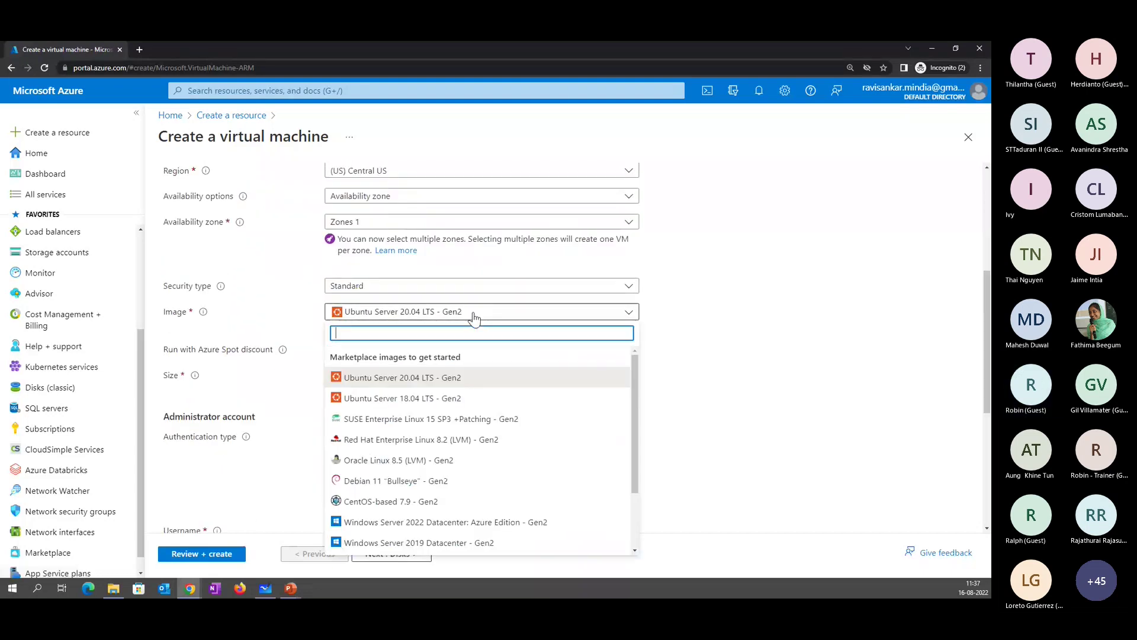
{"action": "type", "text": "Win"}
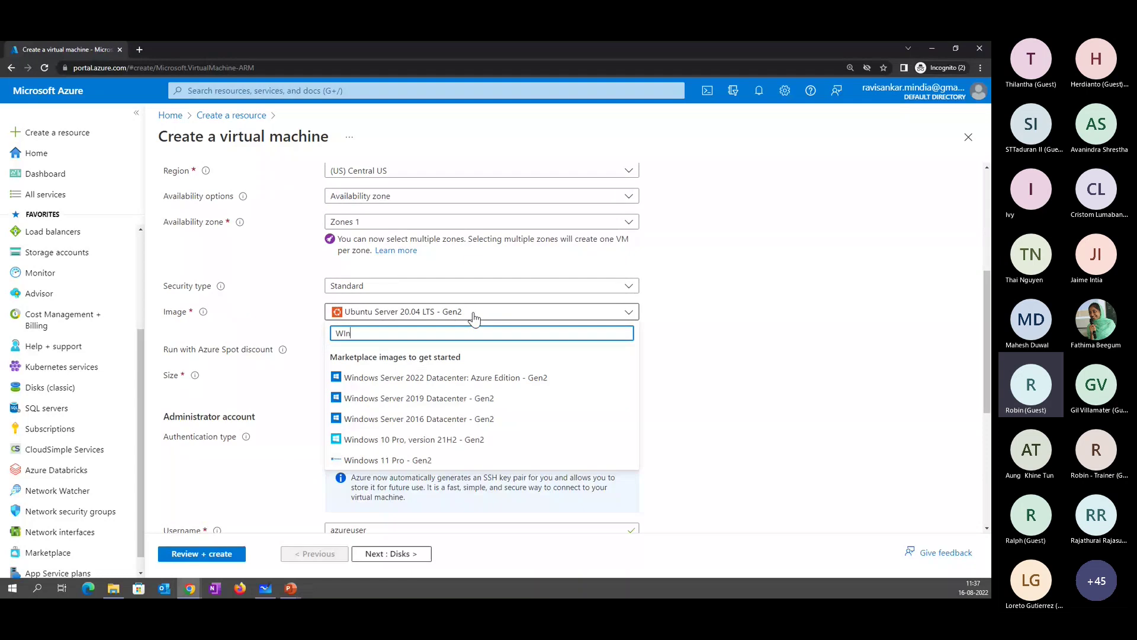
{"action": "left_click", "coordinate": [414, 439]}
{"action": "scroll", "coordinate": [402, 331], "scroll_direction": "down", "scroll_amount": 2}
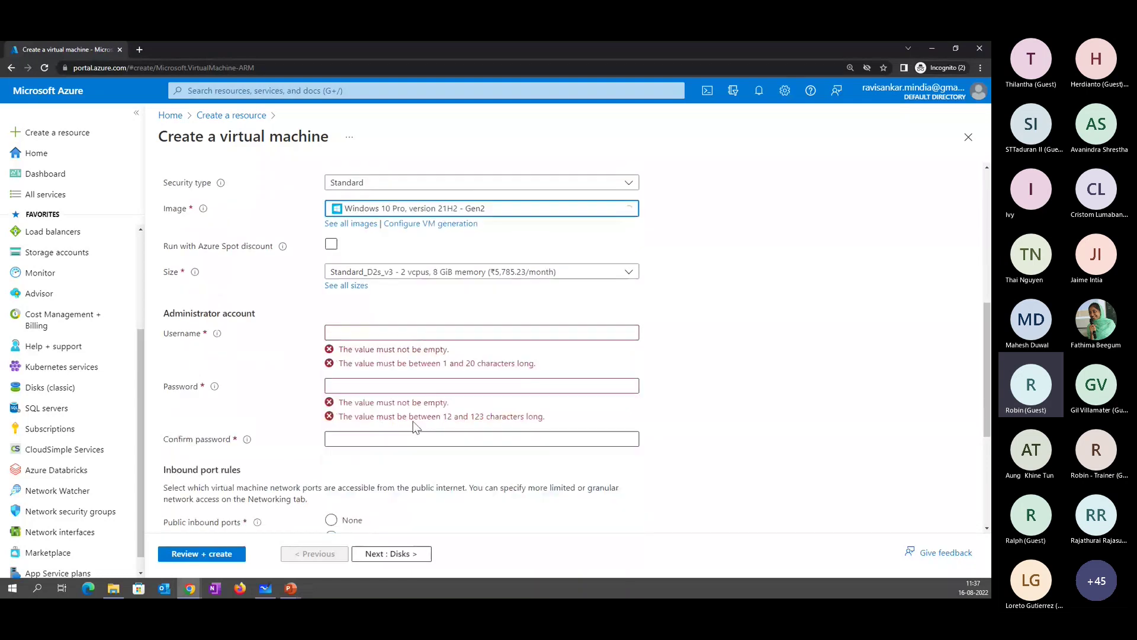
- Enter the administrator username and password
{"action": "left_click", "coordinate": [399, 330]}
{"action": "type", "text": "trgadmi"}
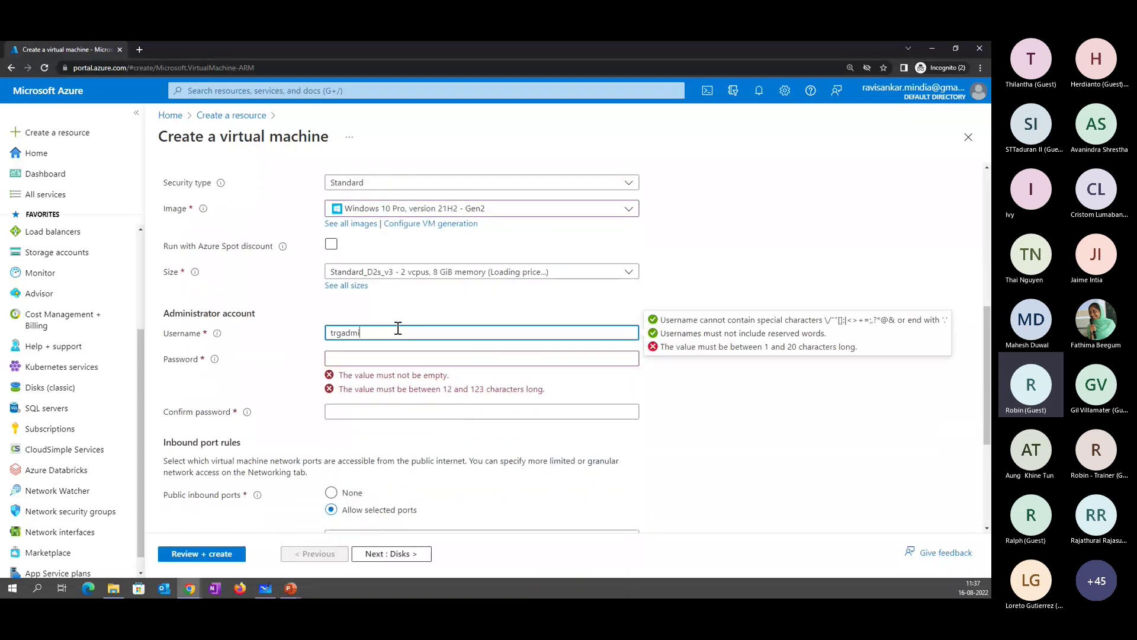
{"action": "type", "text": "n"}
{"action": "key", "text": "Tab"}
{"action": "type", "text": "•••••"}
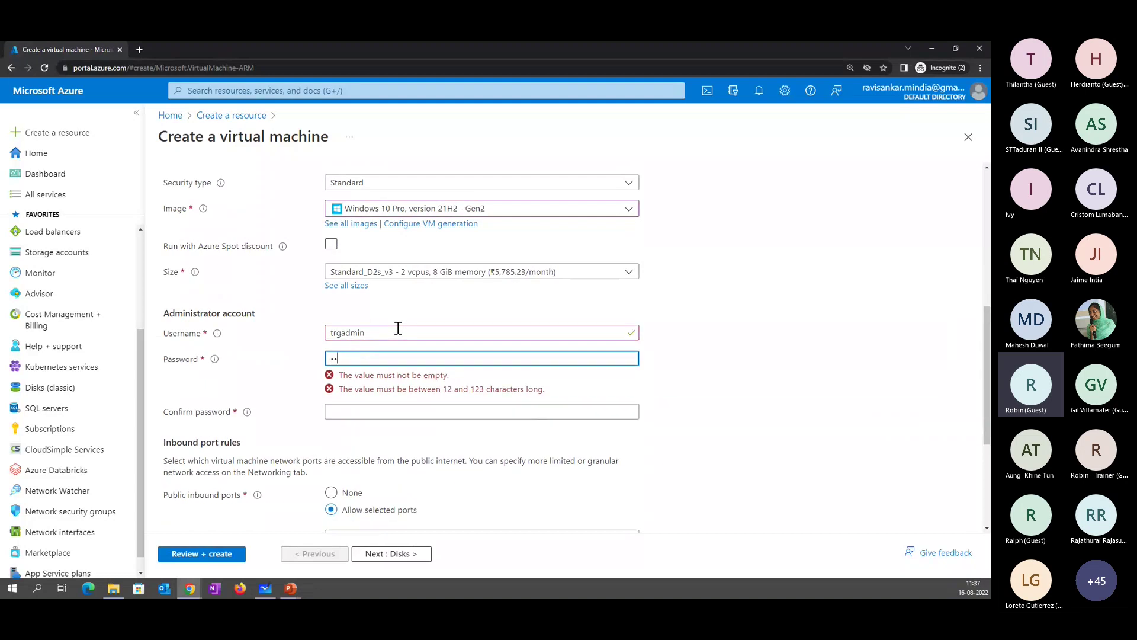
{"action": "type", "text": "••••••••"}
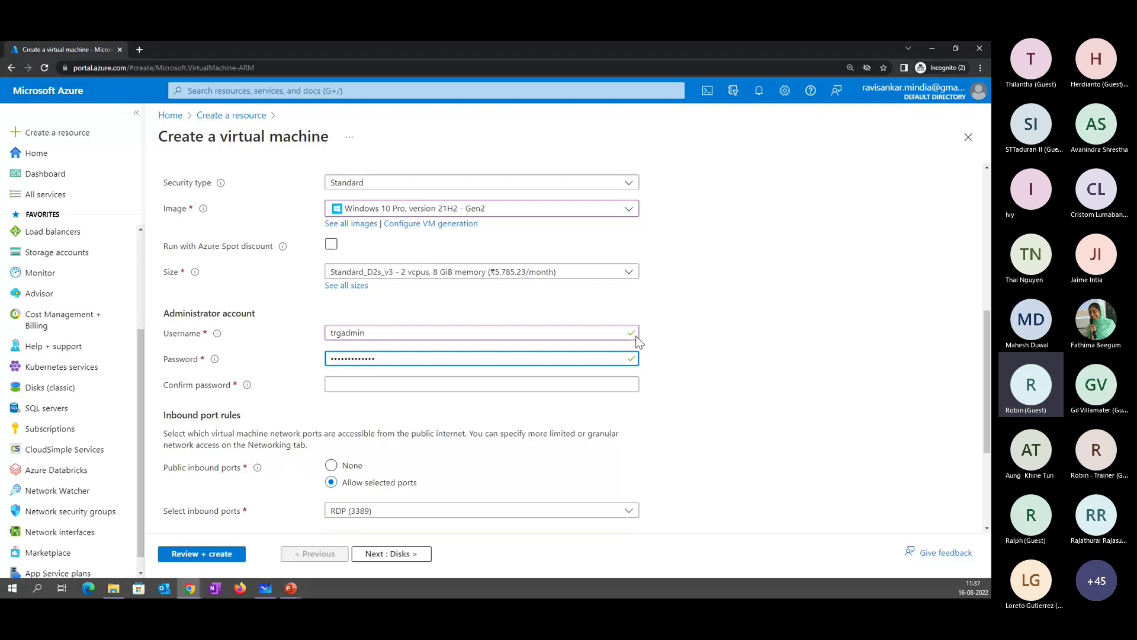
- Re-enter a matching confirmation password and run Review + create, which fails validation
{"action": "left_click", "coordinate": [573, 386]}
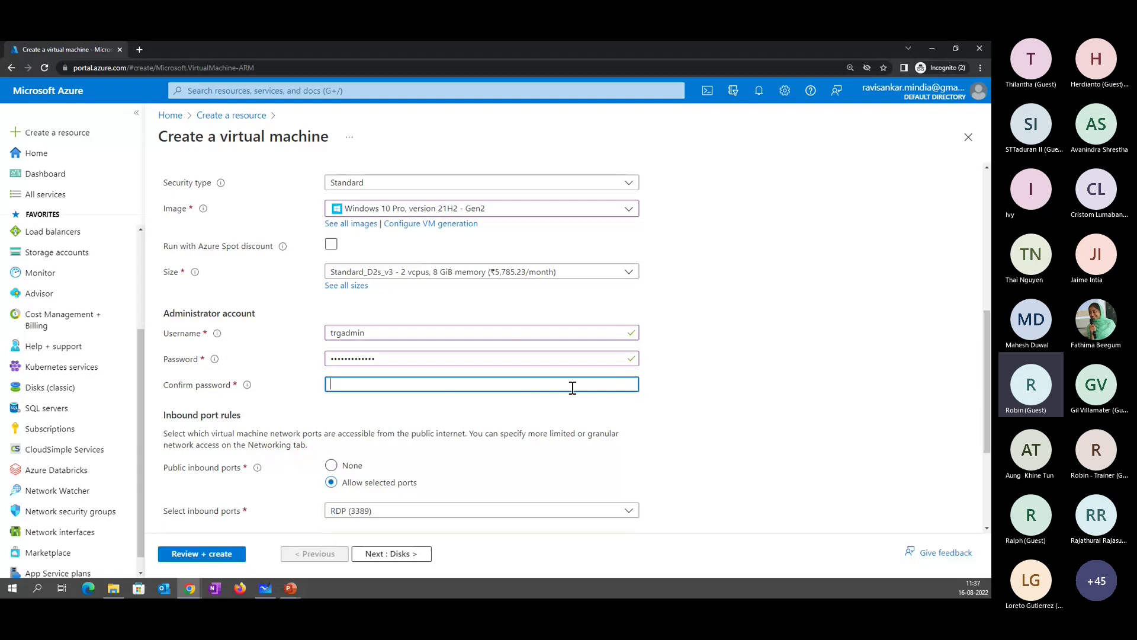
{"action": "type", "text": "•••••••••••••••"}
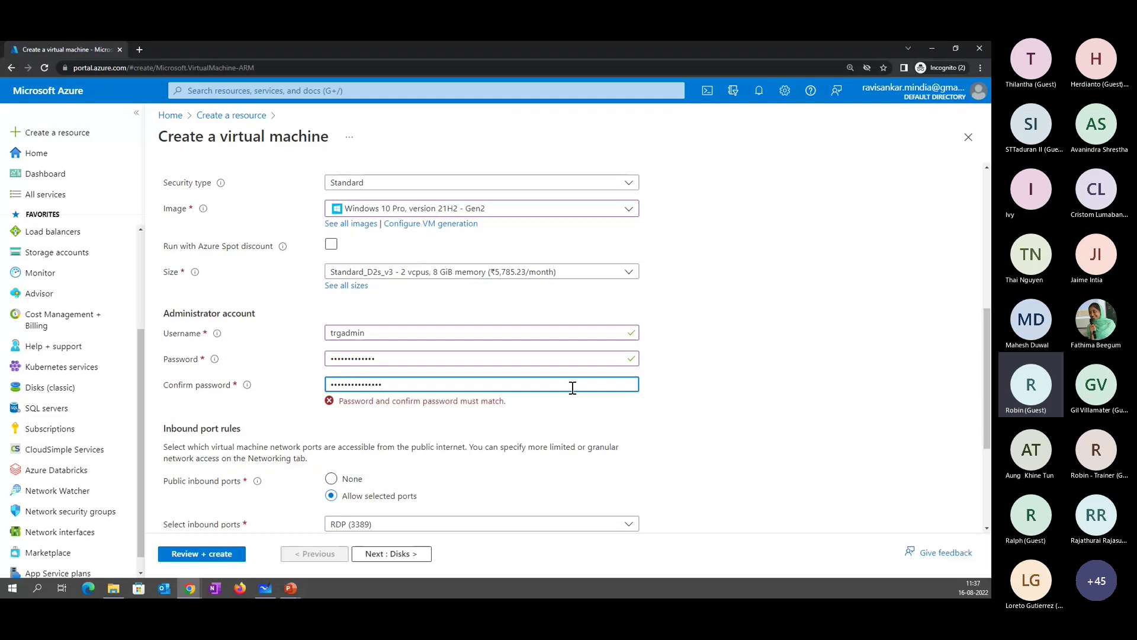
{"action": "left_click_drag", "start_coordinate": [573, 388], "coordinate": [122, 345]}
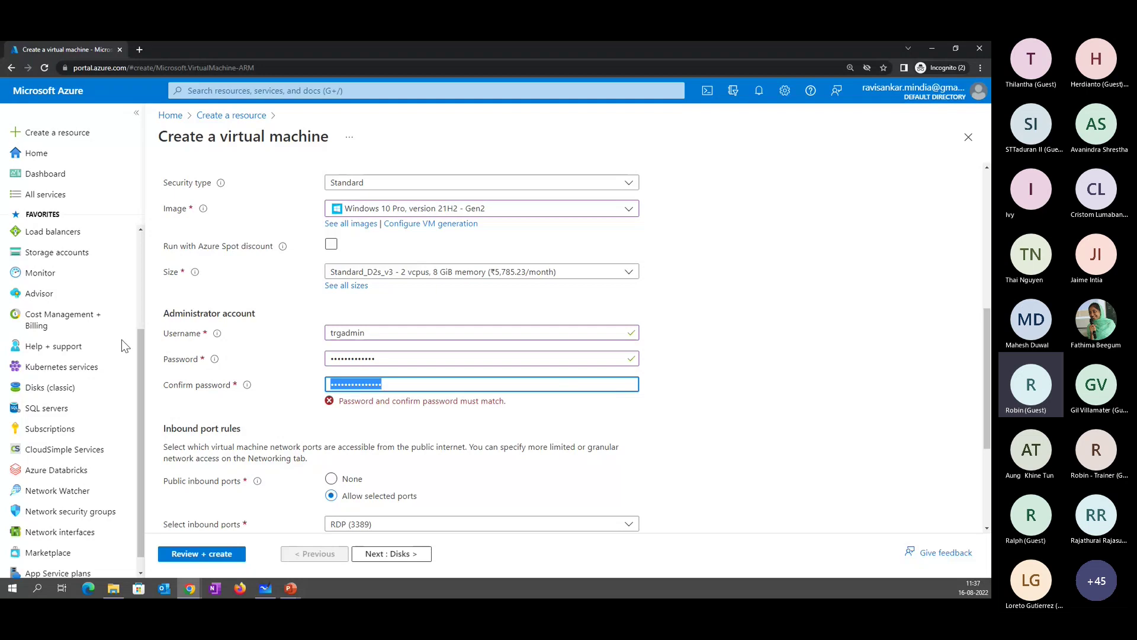
{"action": "type", "text": "••••••••"}
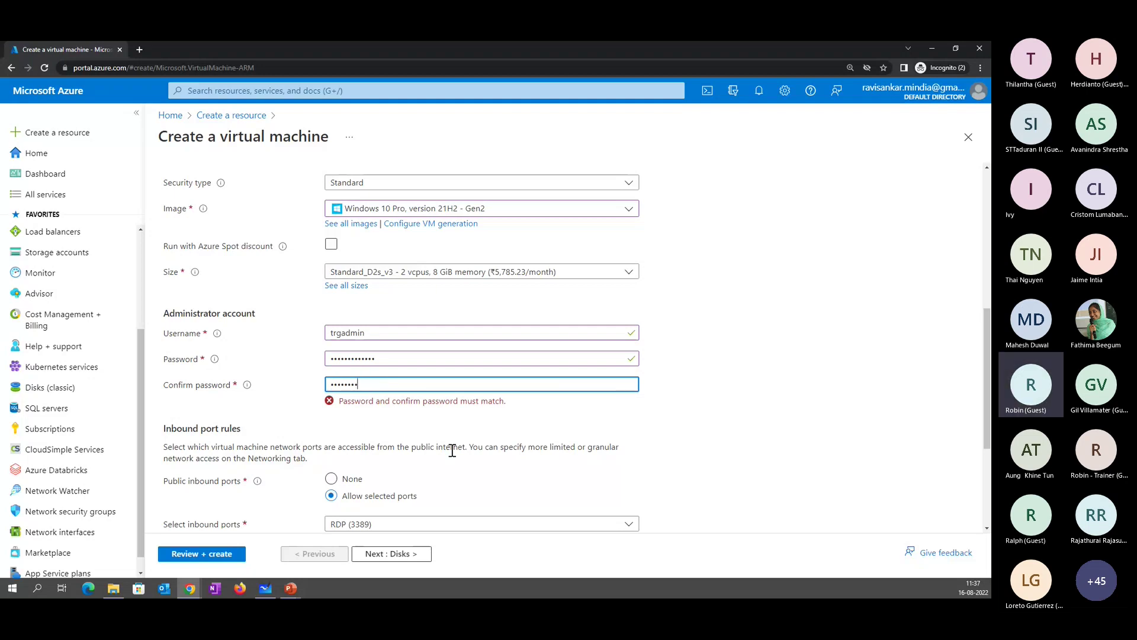
{"action": "type", "text": "•••••"}
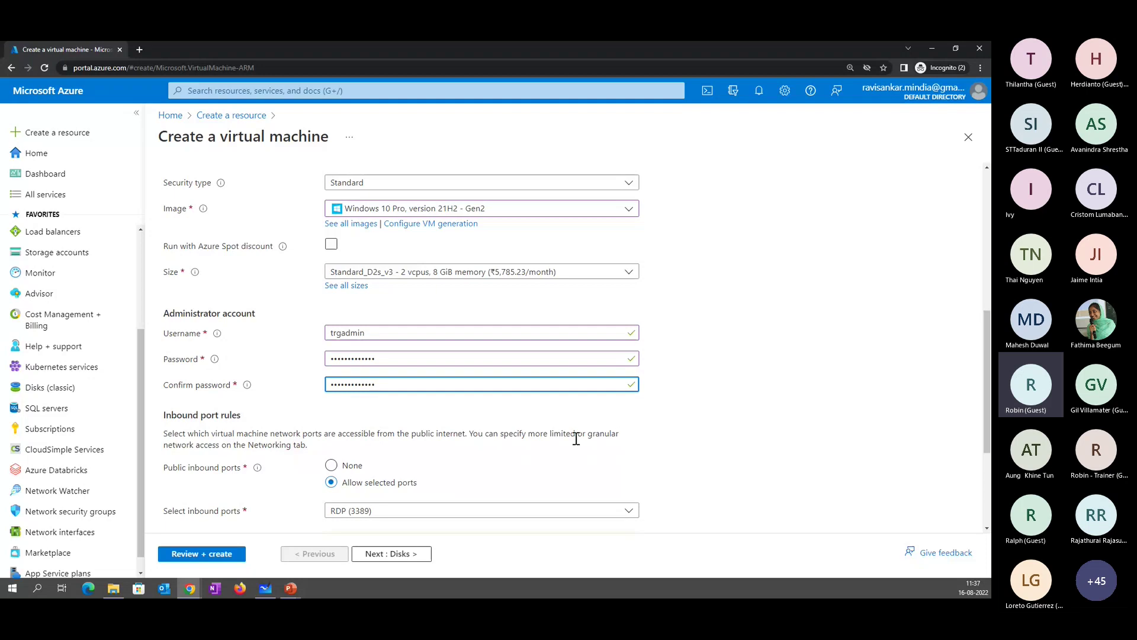
{"action": "left_click", "coordinate": [225, 553]}
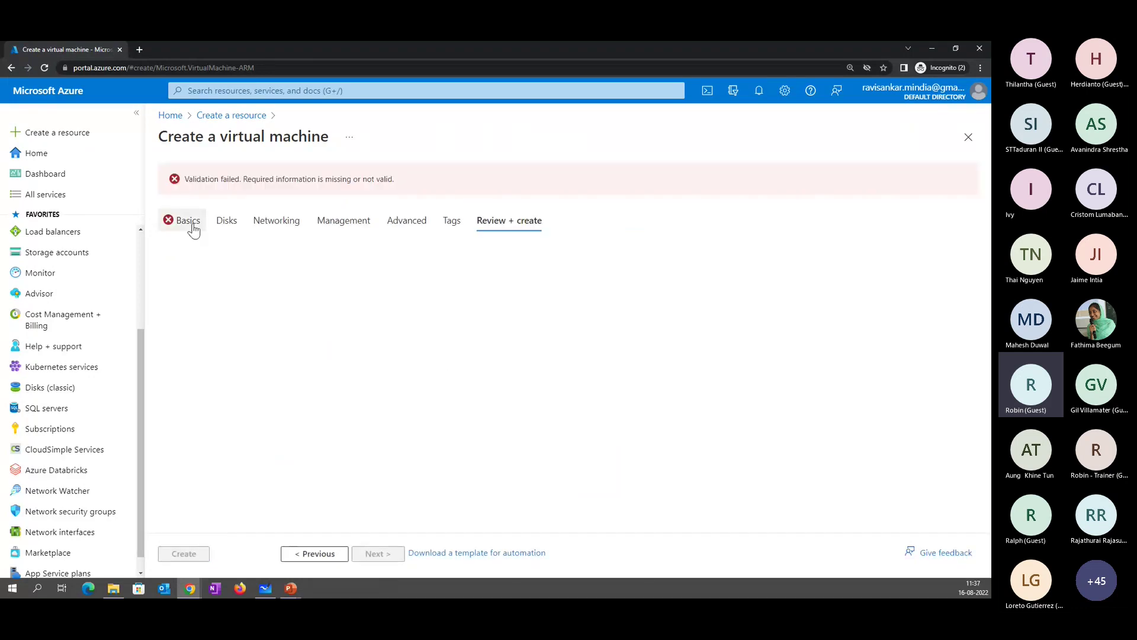
- Name the virtual machine VM1 on the Basics tab and revalidate
{"action": "left_click", "coordinate": [187, 221]}
{"action": "left_click", "coordinate": [471, 433]}
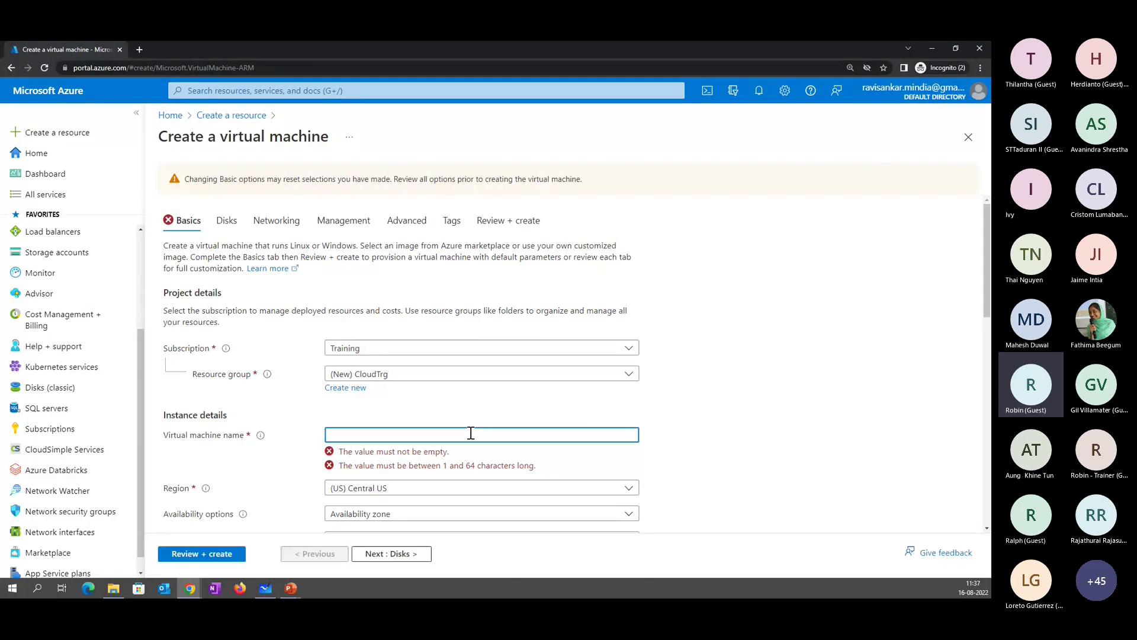
{"action": "type", "text": "VM1"}
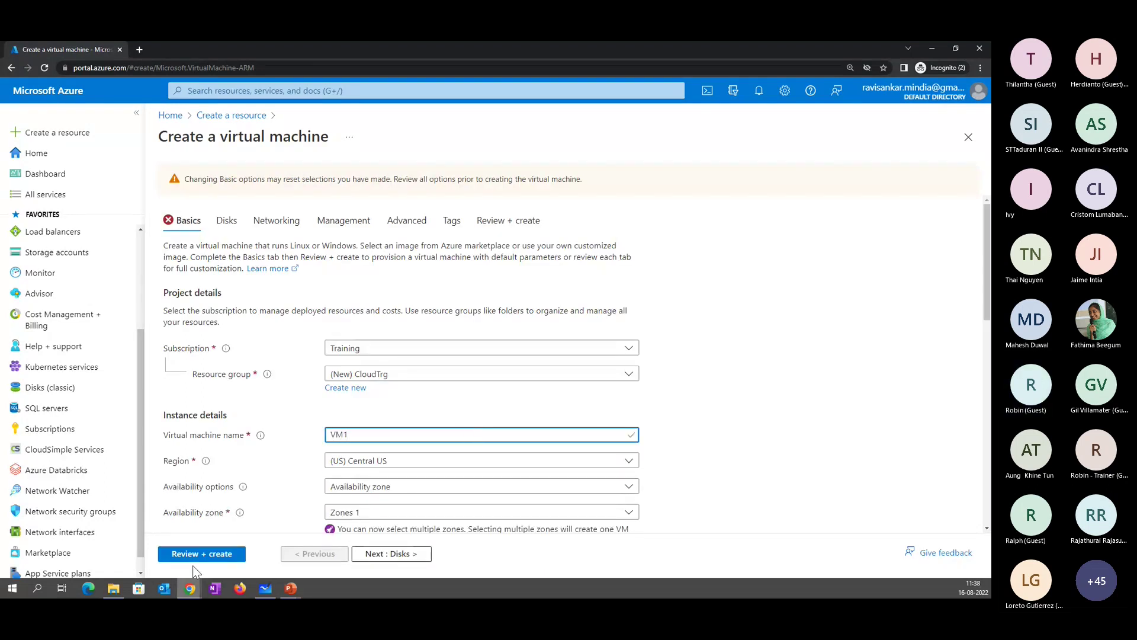
{"action": "left_click", "coordinate": [192, 556]}
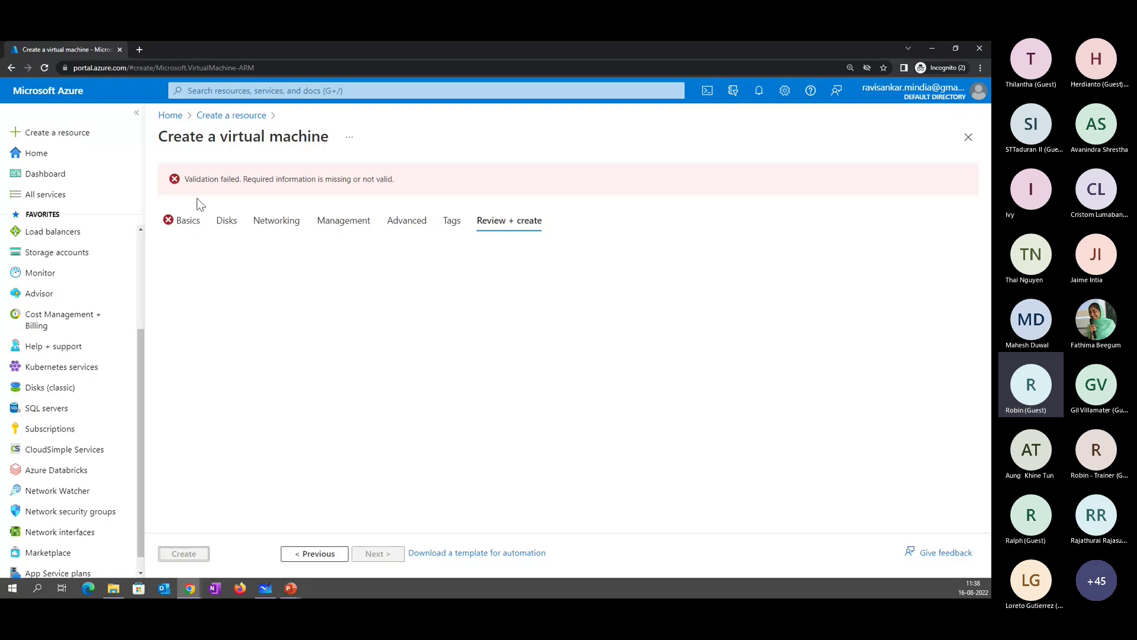
- Tick the Windows 10/11 licence confirmation and rerun Review + create until validation passes
{"action": "left_click", "coordinate": [188, 221]}
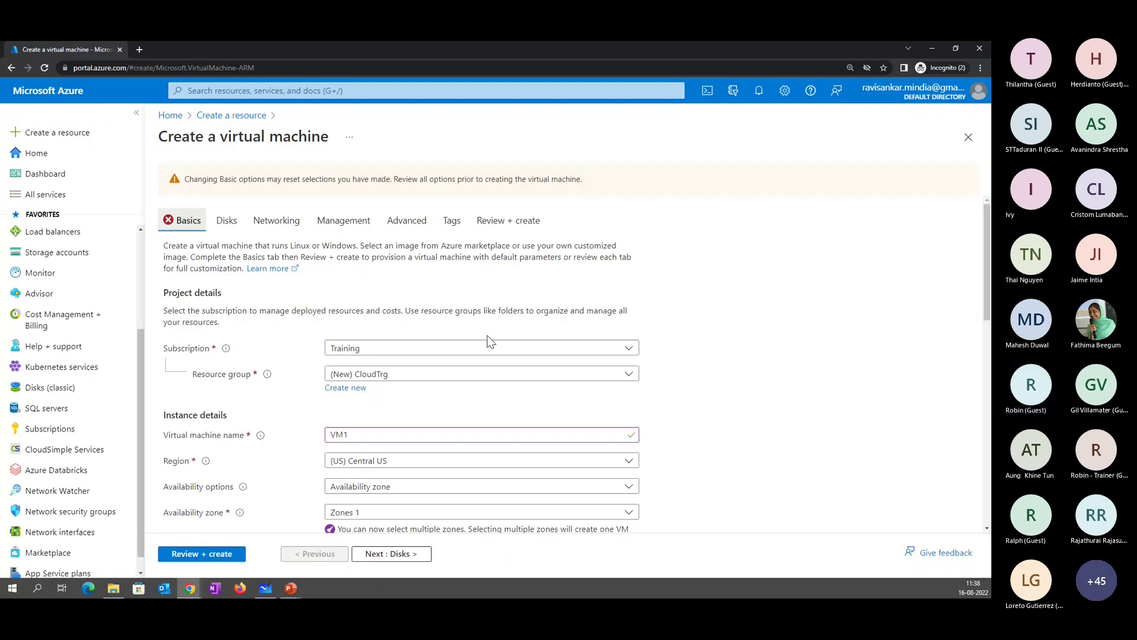
{"action": "scroll", "coordinate": [503, 379], "scroll_direction": "down", "scroll_amount": 9}
{"action": "scroll", "coordinate": [521, 422], "scroll_direction": "down", "scroll_amount": 1}
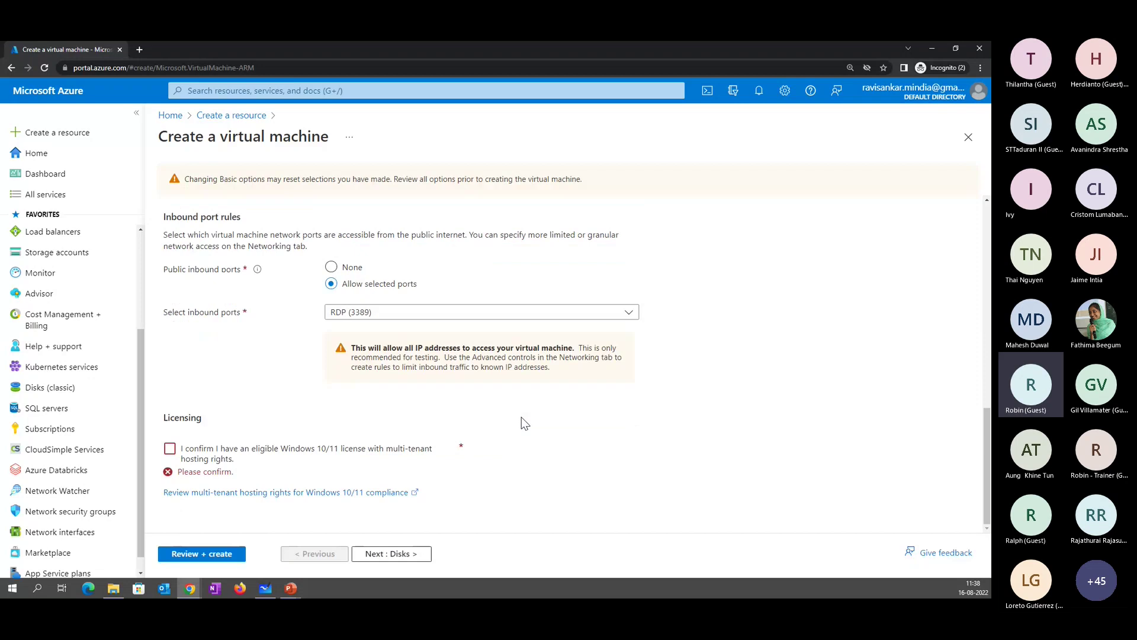
{"action": "left_click", "coordinate": [170, 448]}
{"action": "left_click", "coordinate": [214, 547]}
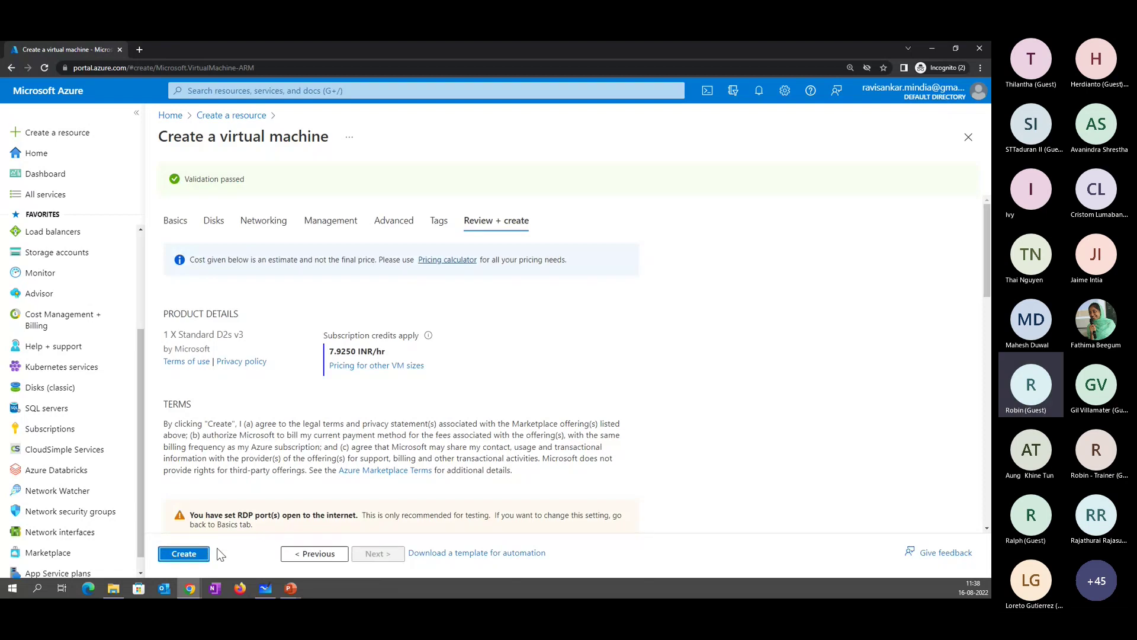
- Submit the VM deployment with Create on the Review + create tab
{"action": "left_click", "coordinate": [197, 555]}
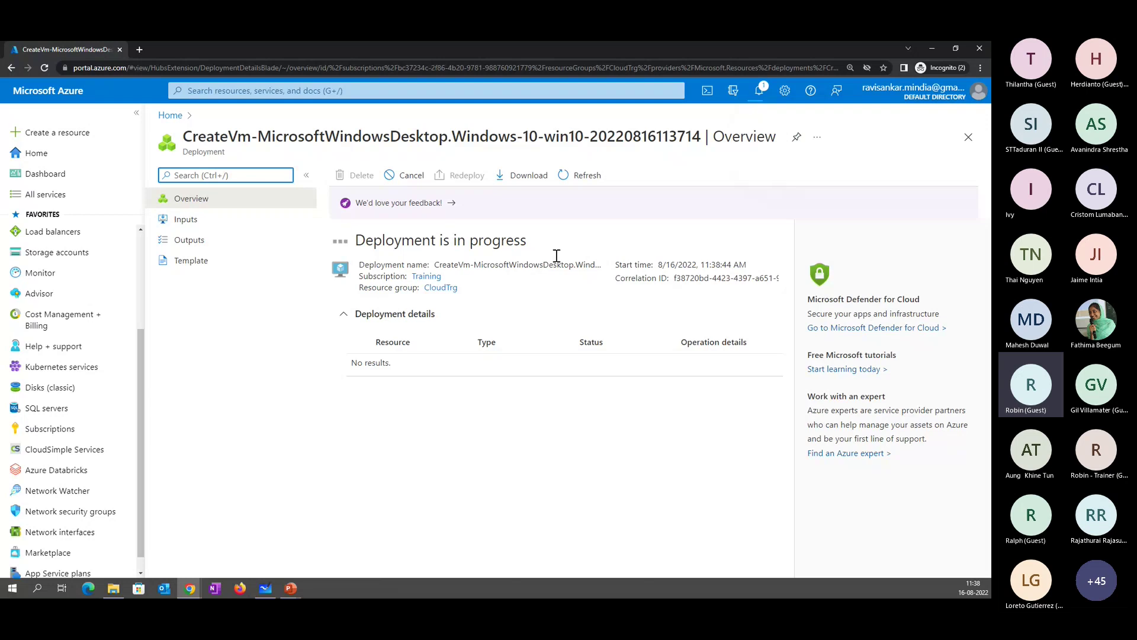
- Follow the Deployment in progress notification to the overview and wait until it completes
{"action": "left_click", "coordinate": [760, 91]}
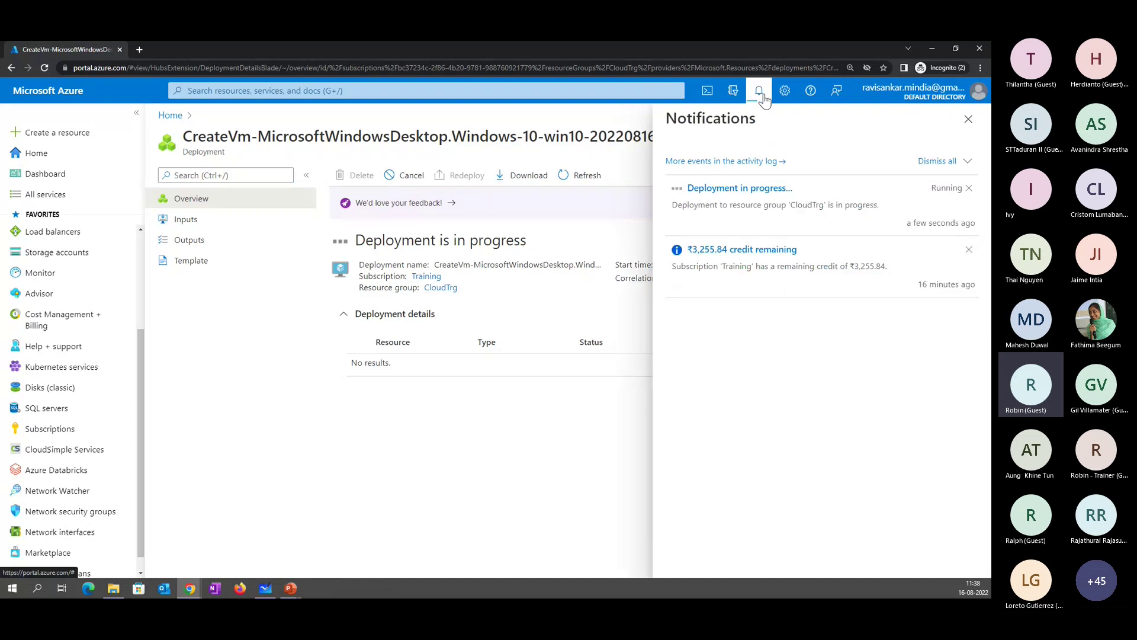
{"action": "left_click", "coordinate": [743, 188]}
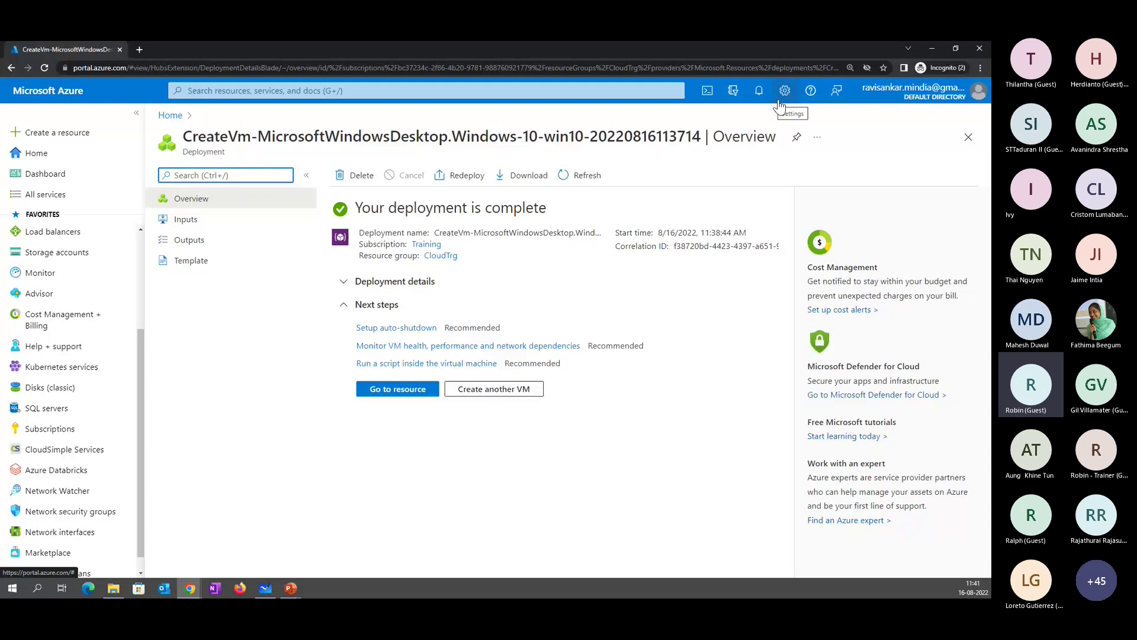
- Open 'More events in the activity log' from the notifications to view recent operations
{"action": "left_click", "coordinate": [758, 92]}
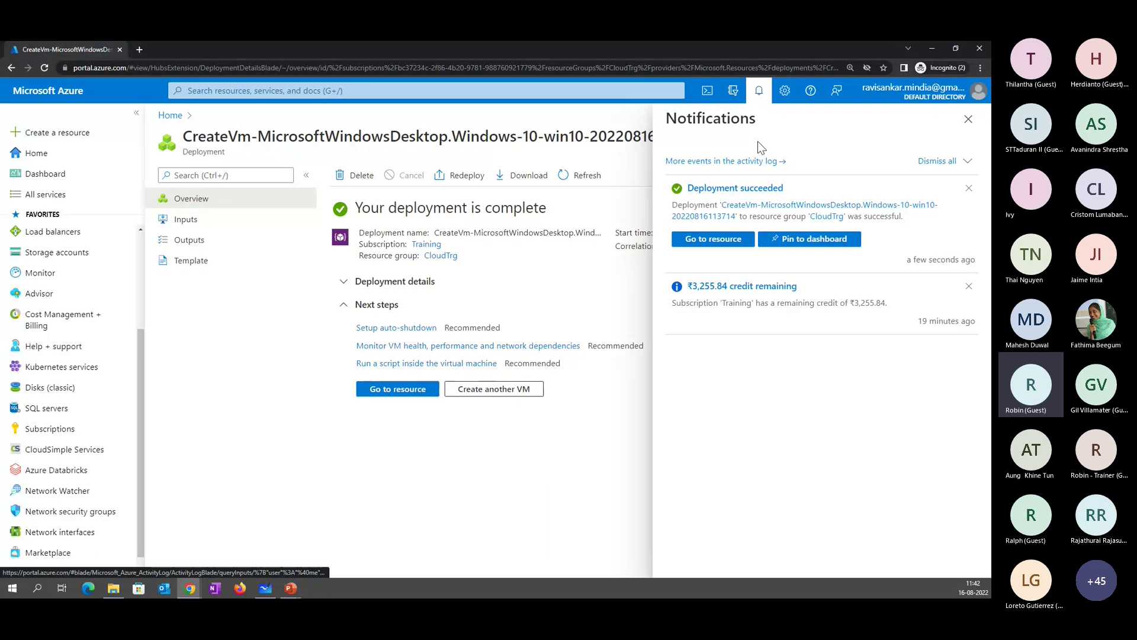
{"action": "left_click", "coordinate": [757, 161]}
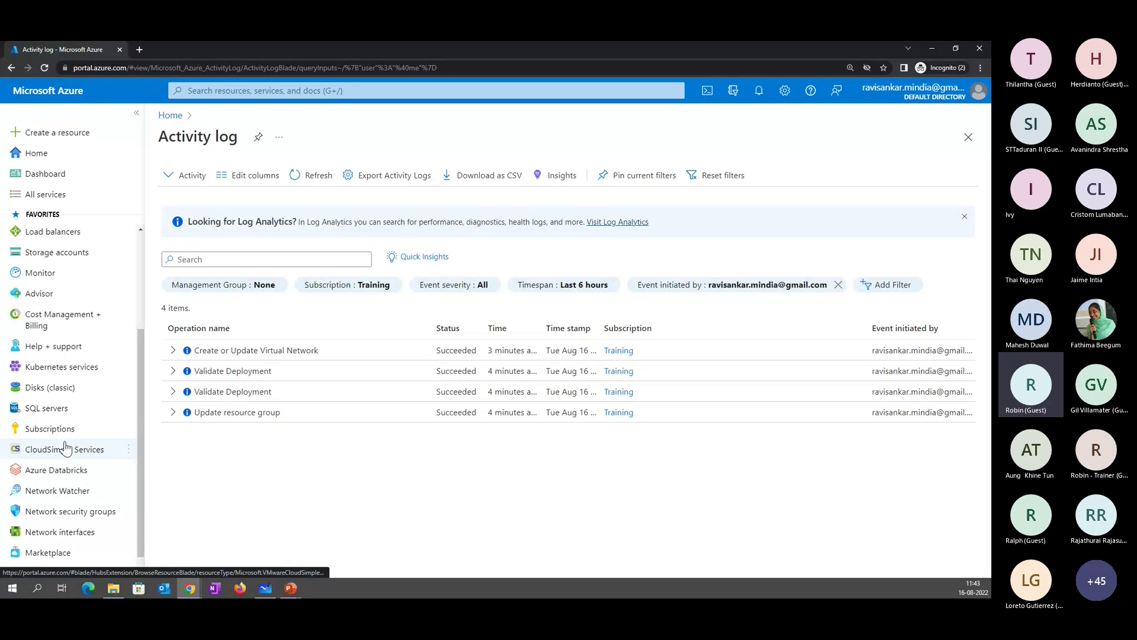
- Open Resource groups and select CloudTrg to view its overview of 6 resources
{"action": "scroll", "coordinate": [65, 448], "scroll_direction": "up", "scroll_amount": 3}
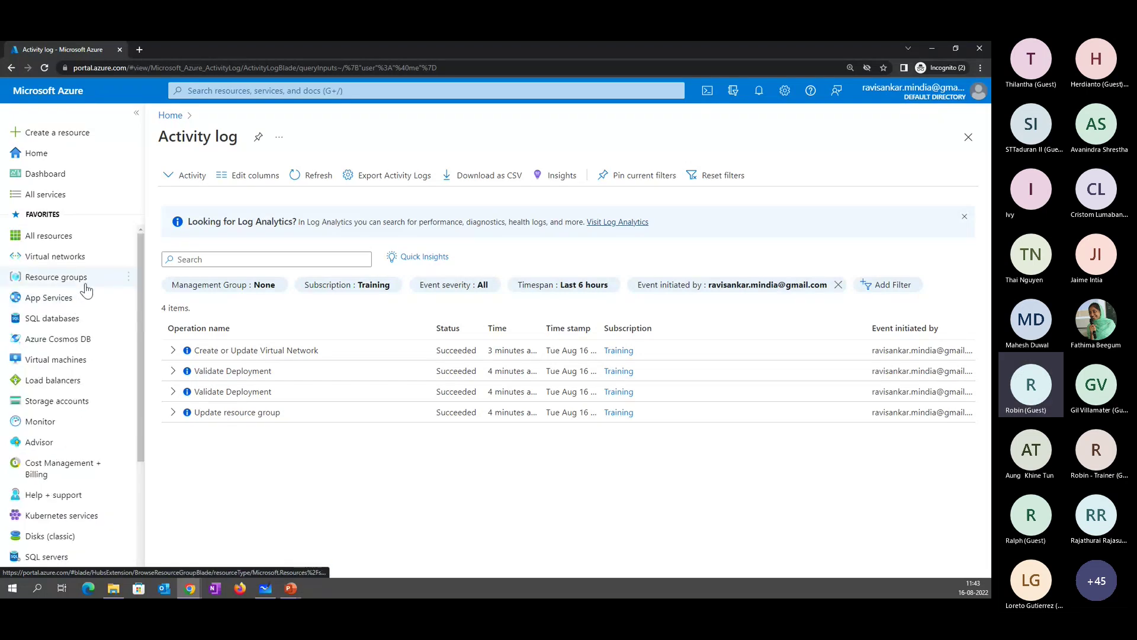
{"action": "left_click", "coordinate": [85, 279]}
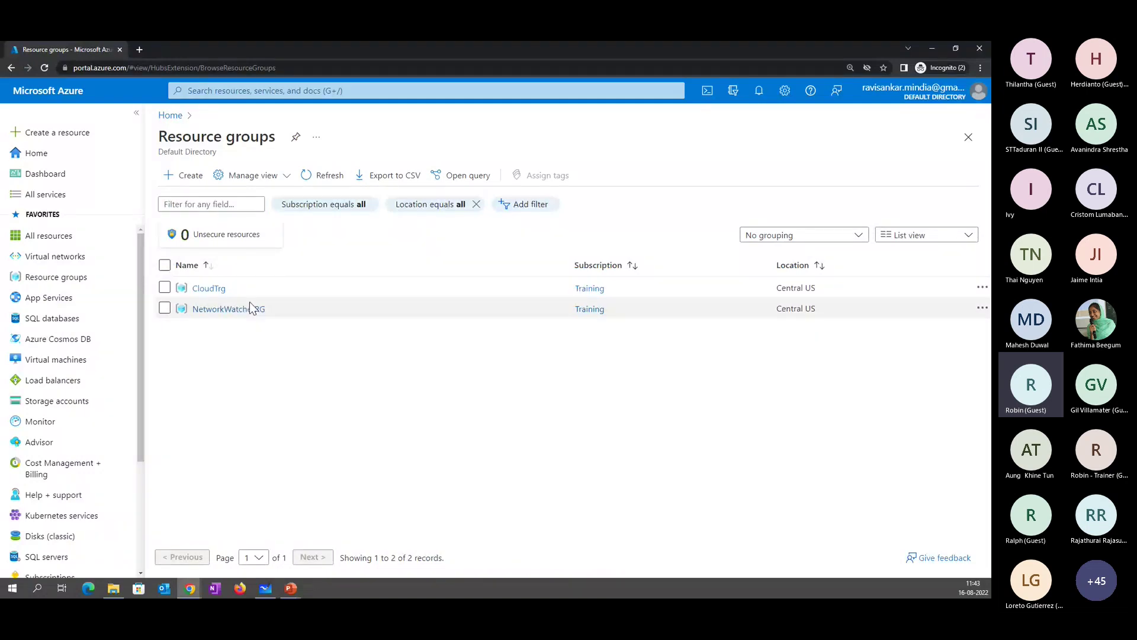
{"action": "left_click_drag", "start_coordinate": [230, 288], "coordinate": [179, 299]}
{"action": "key", "text": "ctrl+c"}
{"action": "left_click", "coordinate": [179, 294]}
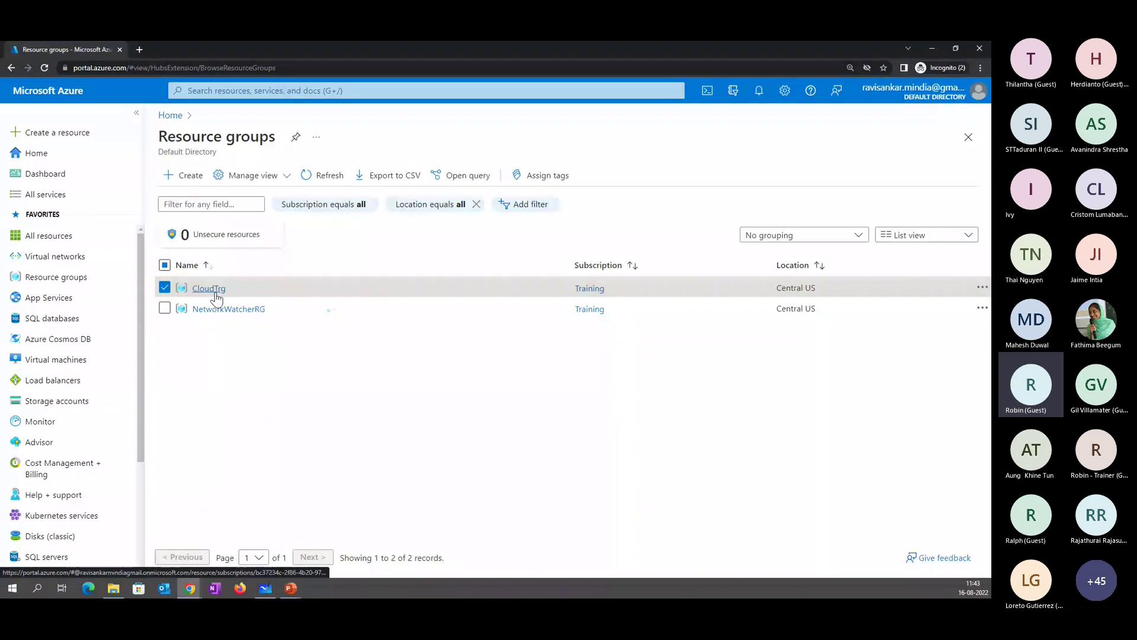
{"action": "left_click", "coordinate": [209, 288]}
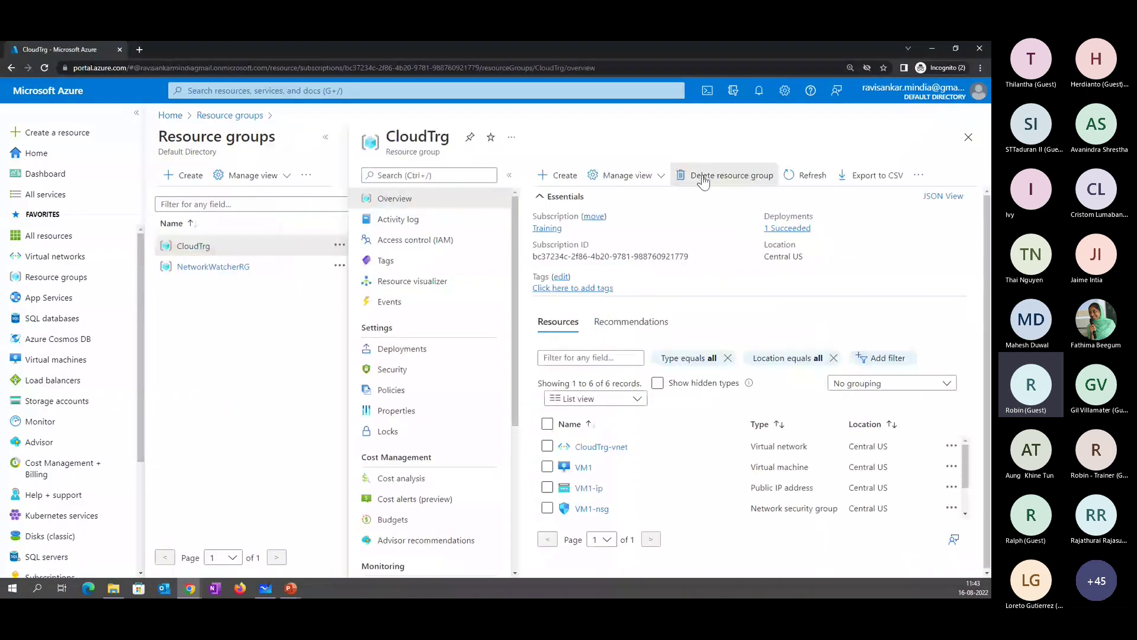
- Delete the CloudTrg resource group, pasting CloudTrg as the confirmation name
{"action": "left_click", "coordinate": [704, 176]}
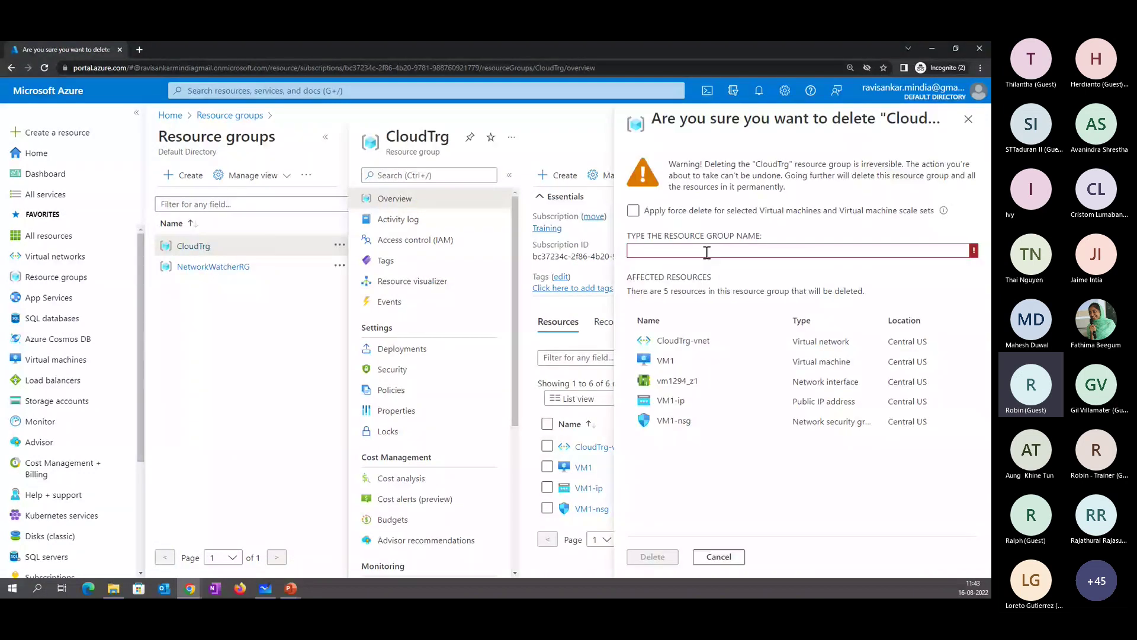
{"action": "key", "text": "ctrl+v"}
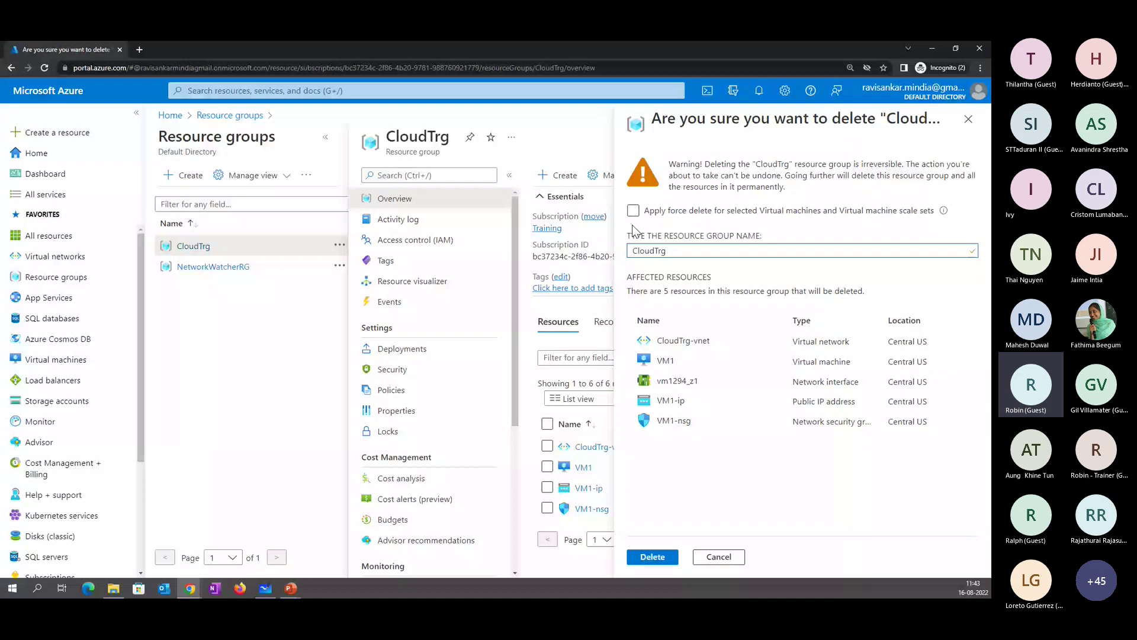
{"action": "left_click", "coordinate": [640, 553]}
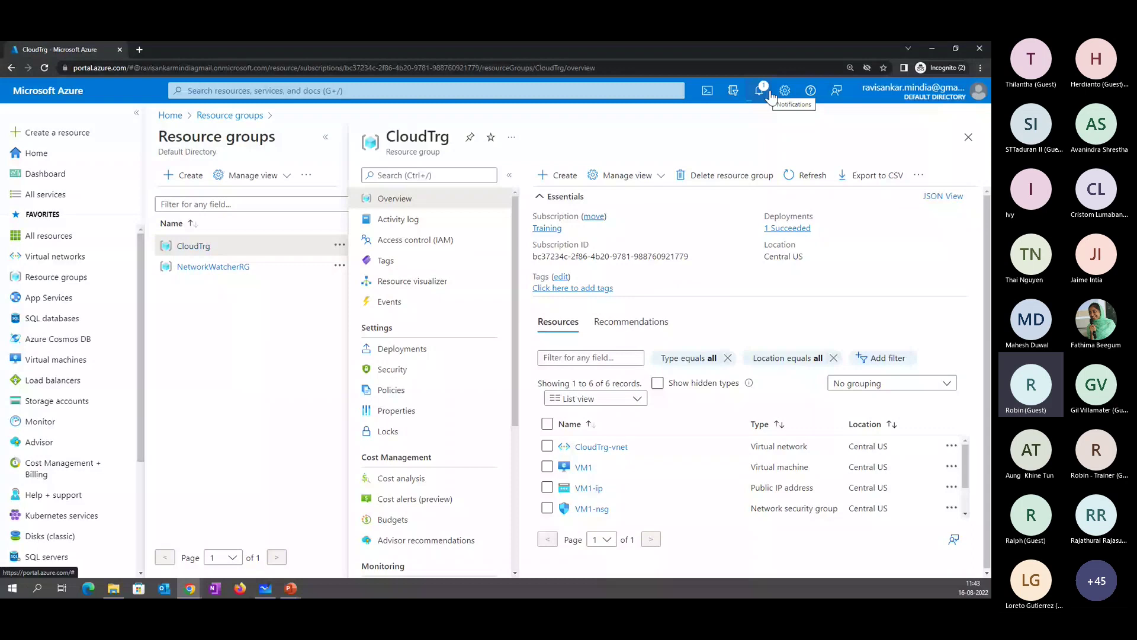
- Show the Support + troubleshooting pane from the Help (?) icon
{"action": "left_click", "coordinate": [811, 90]}
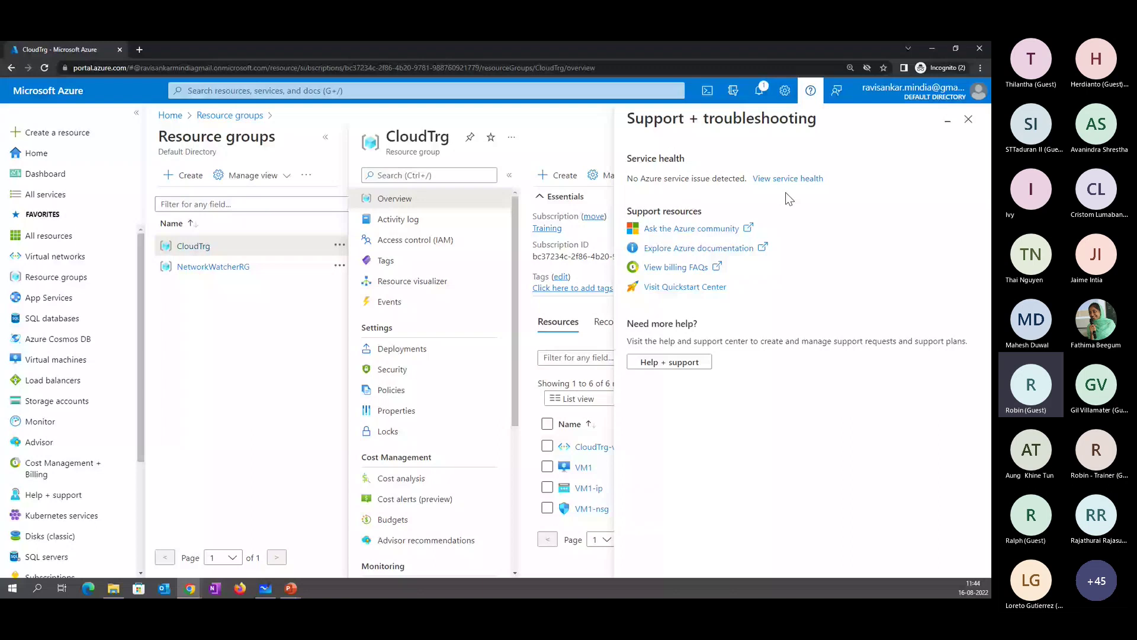
- Go from the troubleshooting pane to the full Service Health page
{"action": "left_click", "coordinate": [791, 178]}
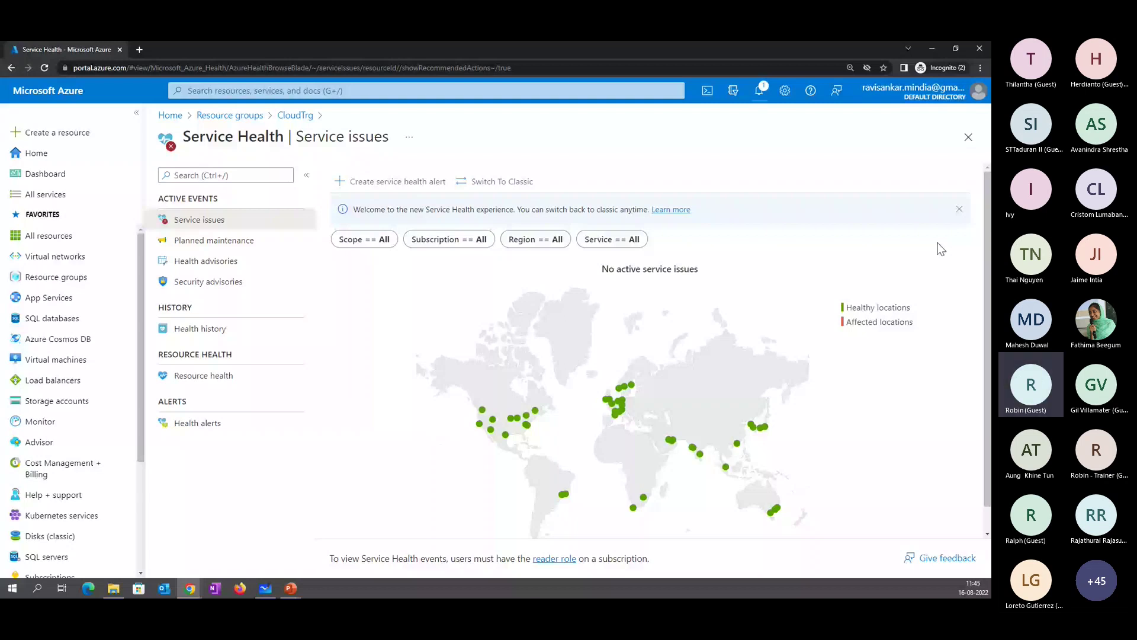
- Review the Service issues list and check that Scope covers both Tenant and Subscription
{"action": "scroll", "coordinate": [645, 379], "scroll_direction": "down", "scroll_amount": 1}
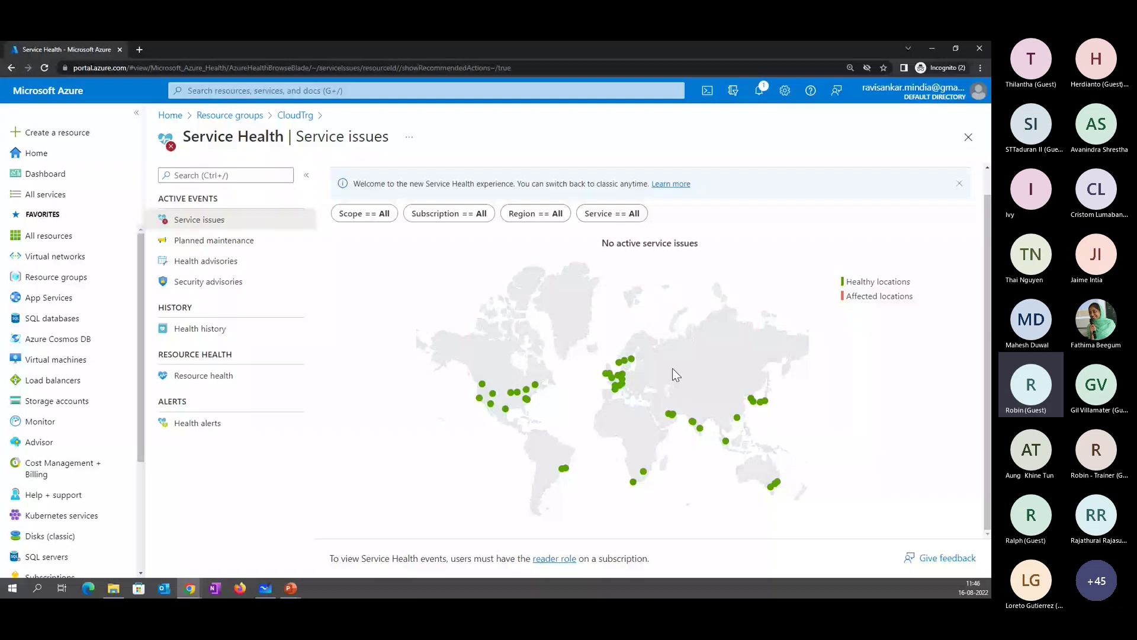
{"action": "left_click", "coordinate": [368, 212]}
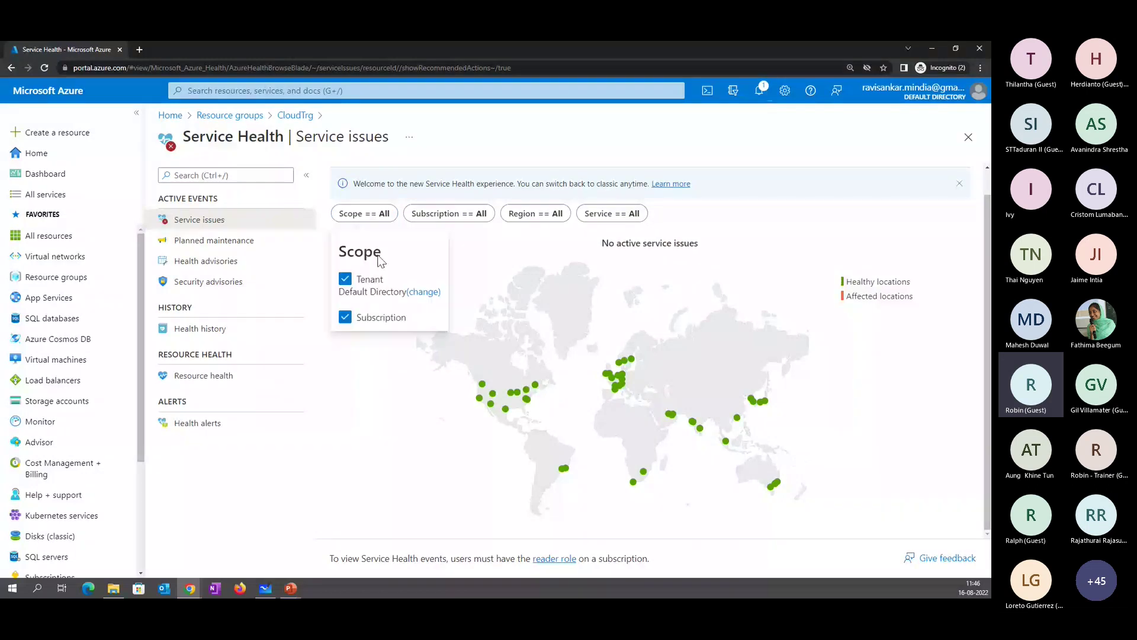